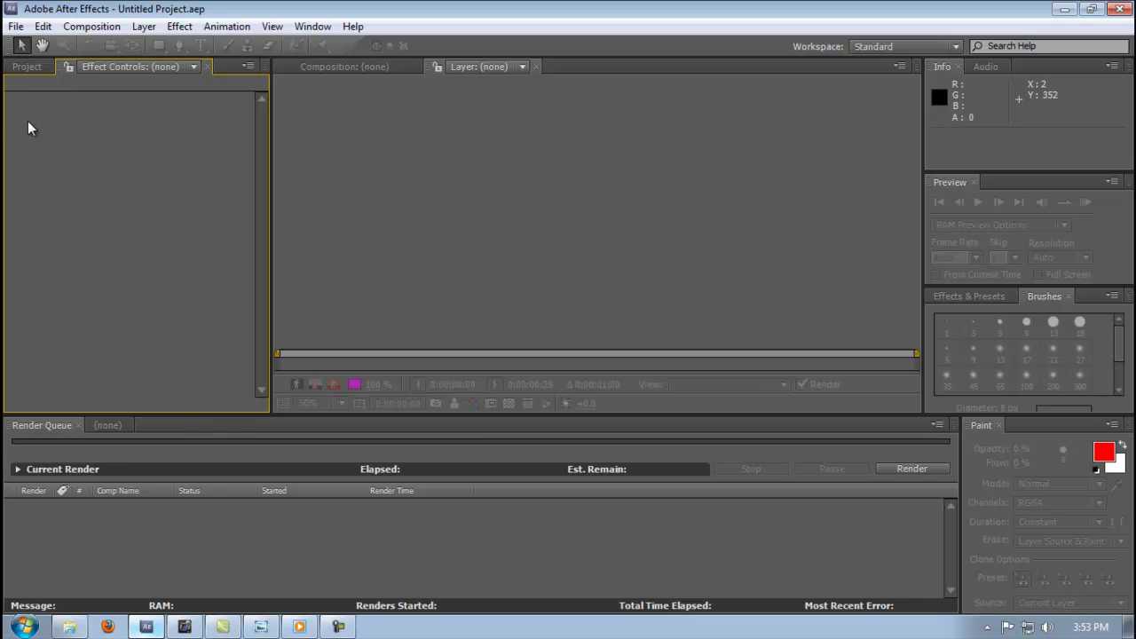
Show the new project's empty item list in the Project panel.
{"action": "left_click", "coordinate": [24, 68]}
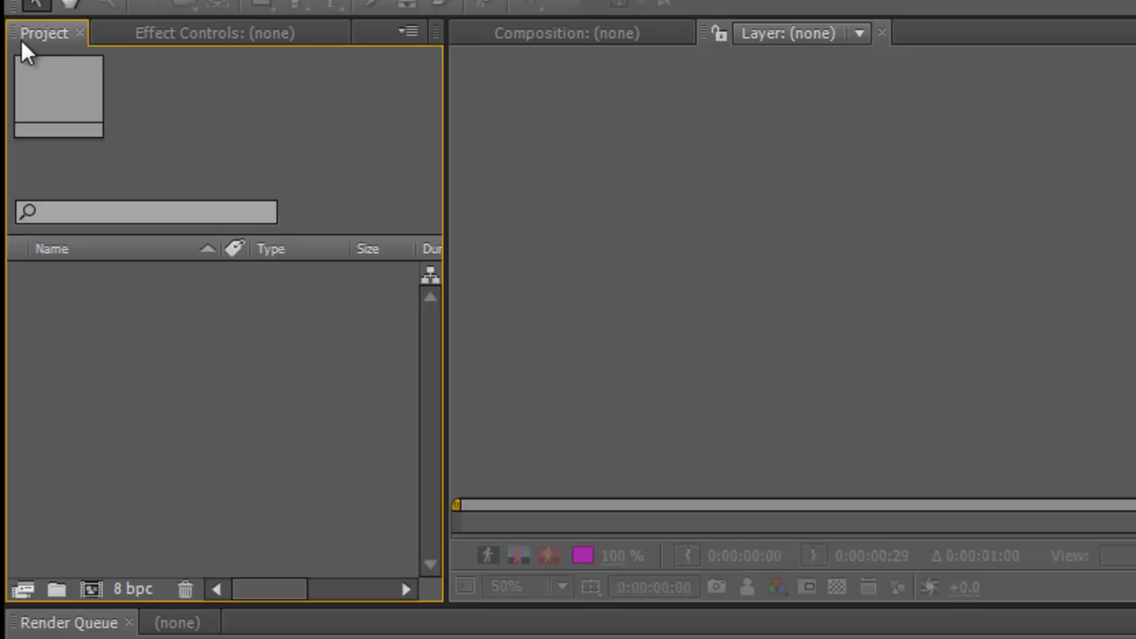
Import the clip P1010313.MOV into the project through Import > File.
{"action": "right_click", "coordinate": [99, 344]}
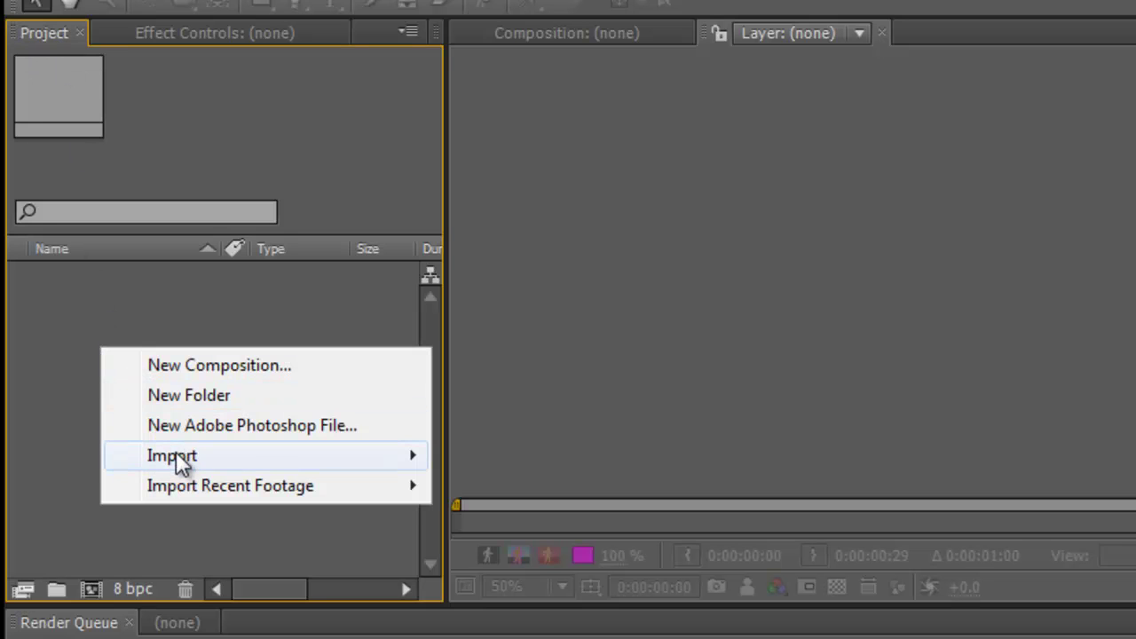
{"action": "mouse_move", "coordinate": [294, 458]}
{"action": "left_click", "coordinate": [492, 454]}
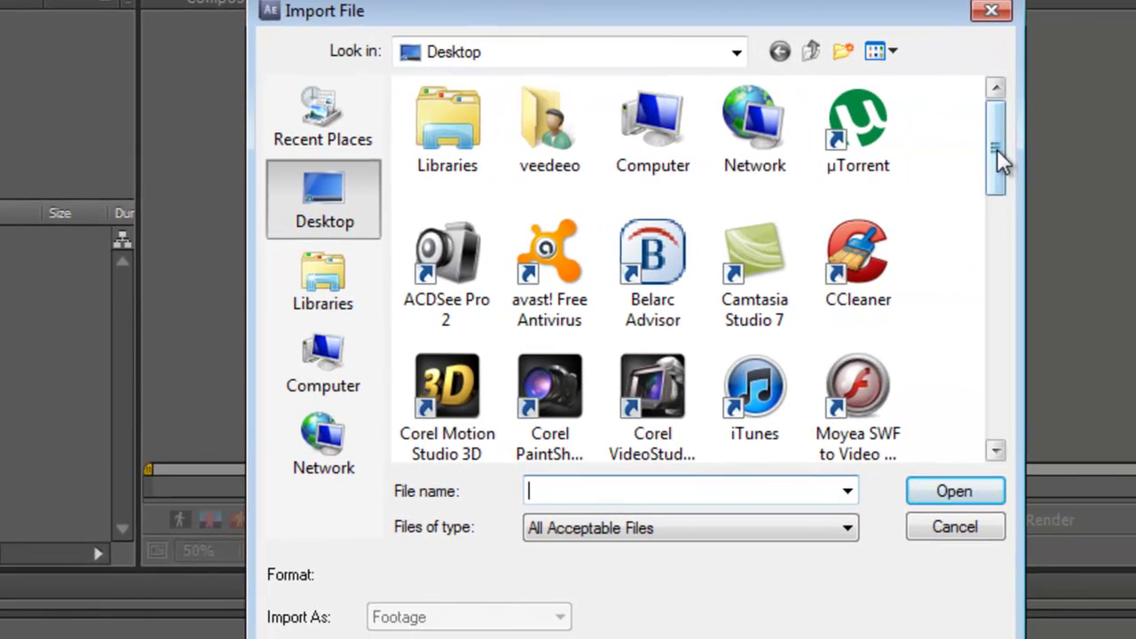
{"action": "left_click_drag", "start_coordinate": [997, 149], "coordinate": [999, 360]}
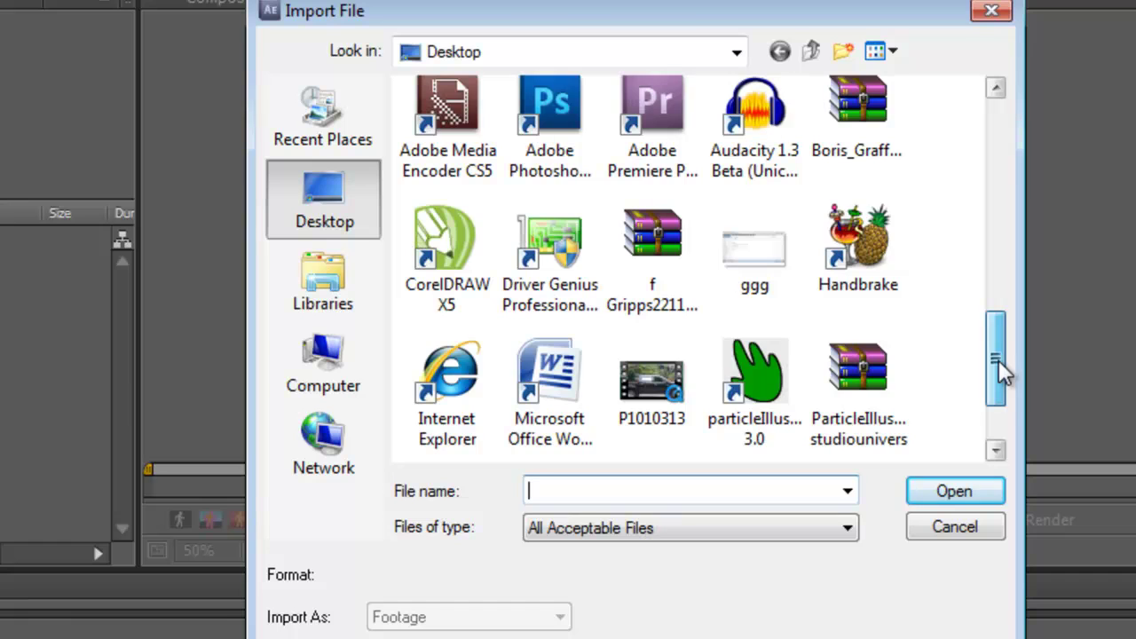
{"action": "double_click", "coordinate": [654, 382]}
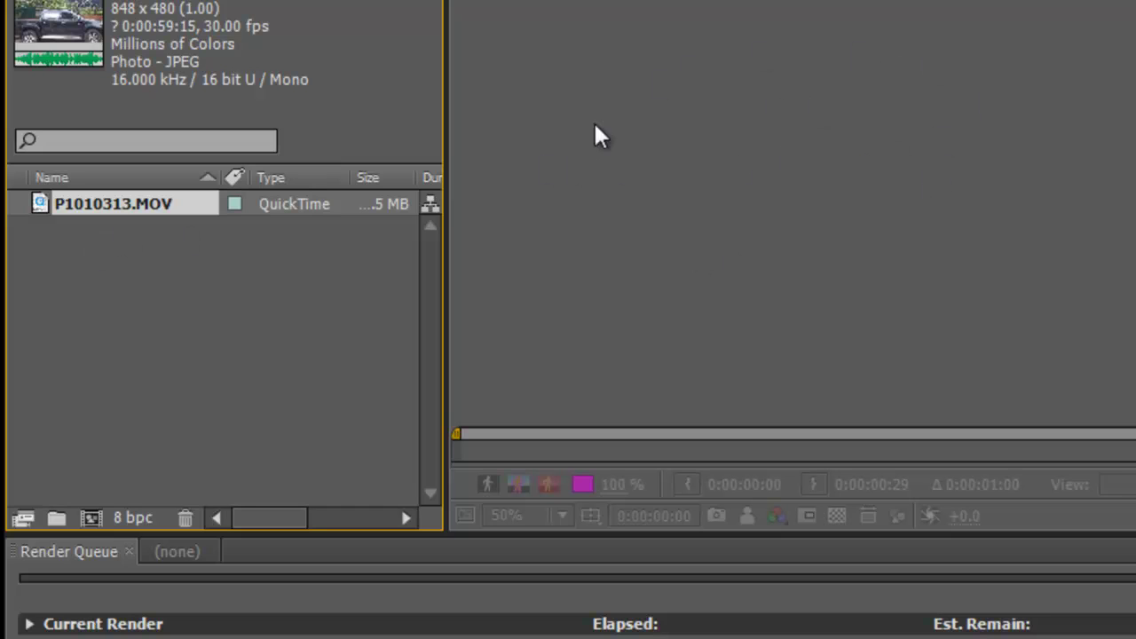
Create a composition named P1010313 from the P1010313.MOV footage item.
{"action": "left_click", "coordinate": [561, 2]}
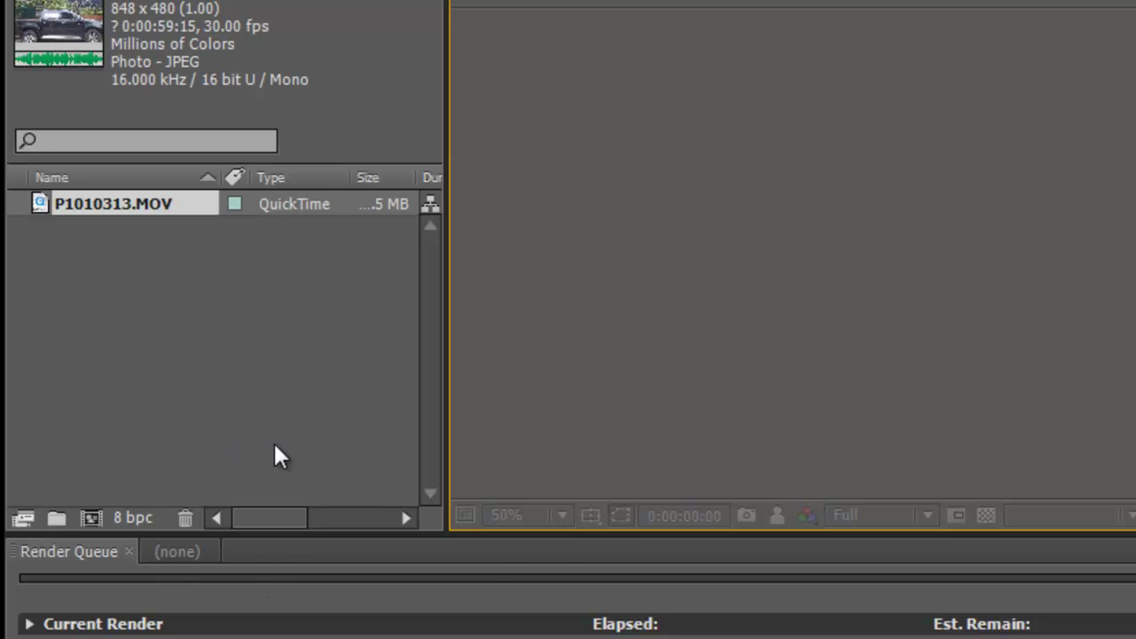
{"action": "left_click", "coordinate": [91, 204]}
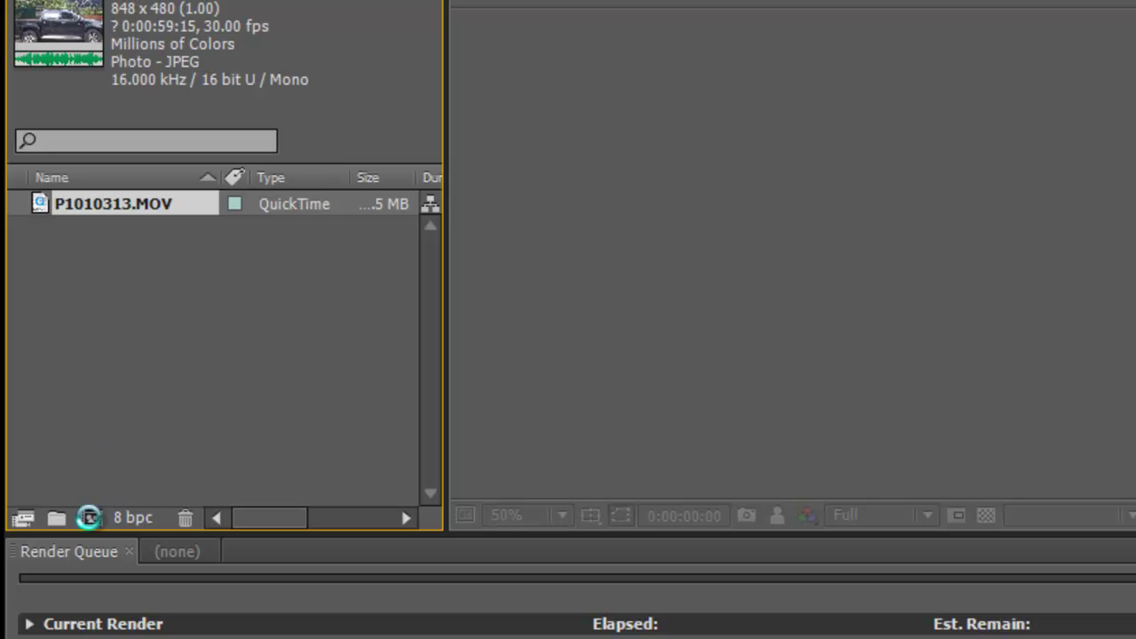
{"action": "left_click", "coordinate": [88, 517]}
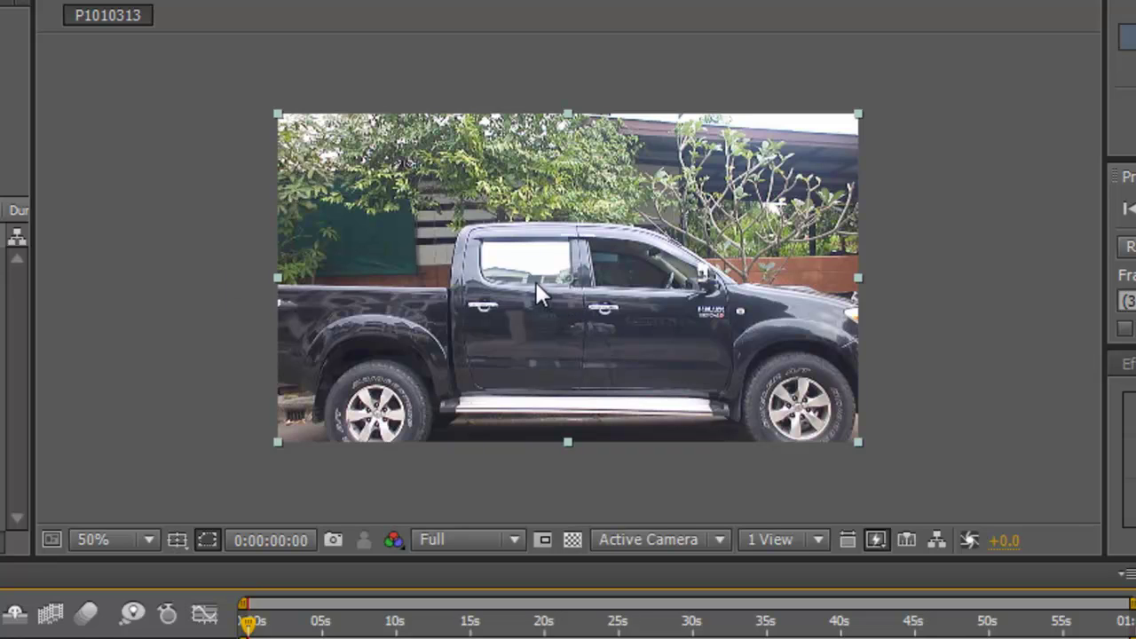
Zoom and pan the composition view to inspect the truck footage.
{"action": "scroll", "coordinate": [508, 324], "scroll_direction": "up", "scroll_amount": 5}
{"action": "scroll", "coordinate": [506, 328], "scroll_direction": "down", "scroll_amount": 7}
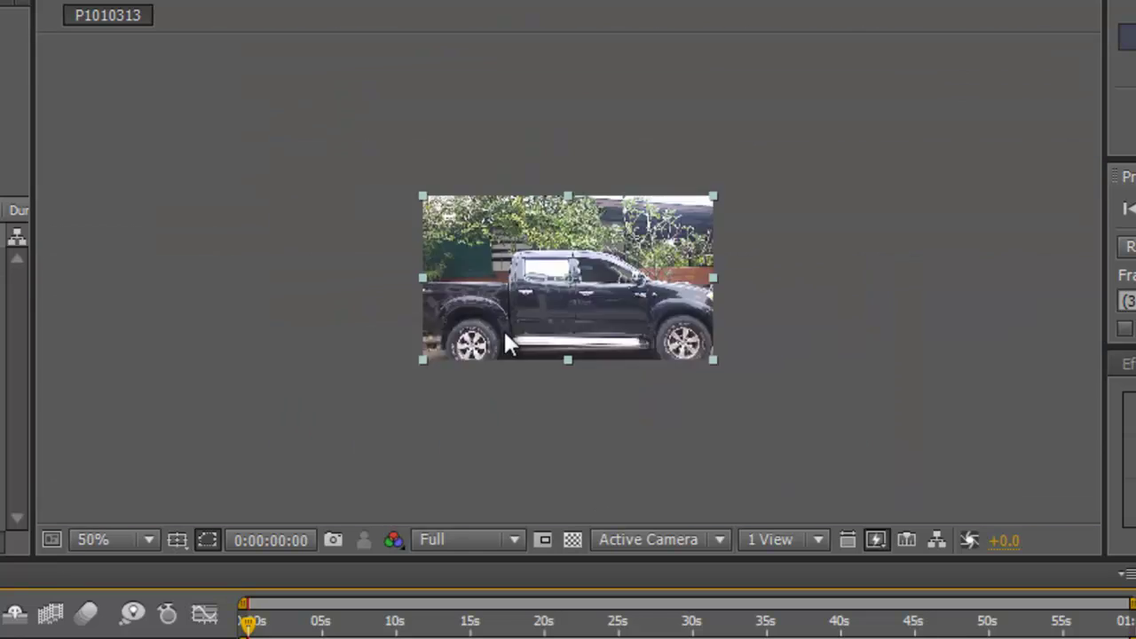
{"action": "scroll", "coordinate": [504, 335], "scroll_direction": "up", "scroll_amount": 2}
{"action": "scroll", "coordinate": [503, 329], "scroll_direction": "up", "scroll_amount": 2}
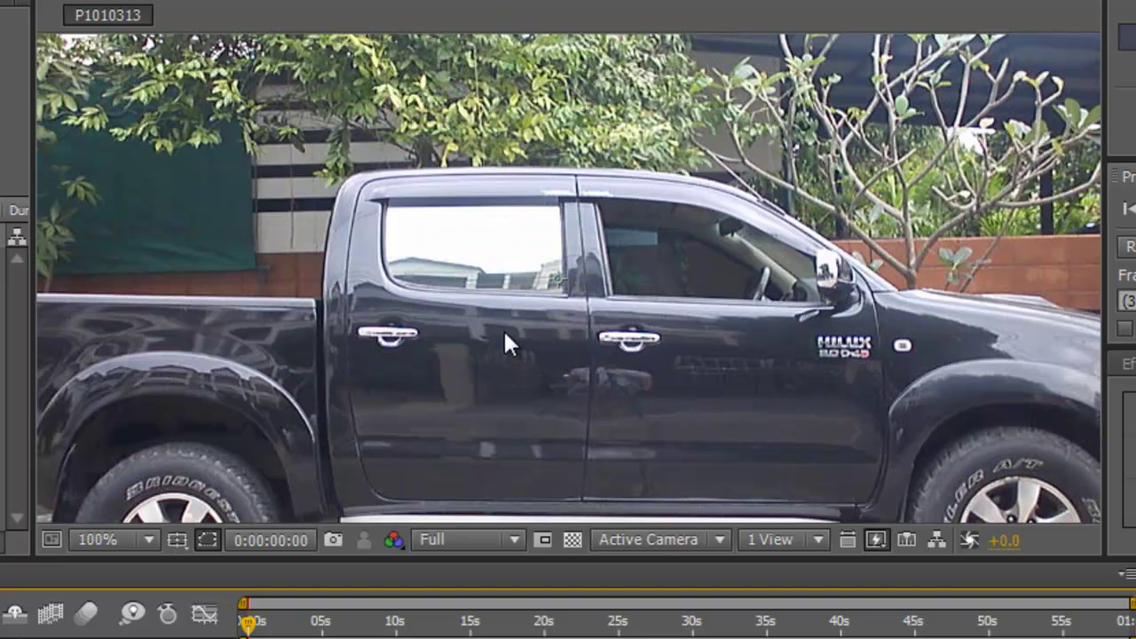
{"action": "key", "text": "space"}
{"action": "left_click_drag", "start_coordinate": [489, 325], "coordinate": [489, 270]}
{"action": "scroll", "coordinate": [468, 259], "scroll_direction": "down", "scroll_amount": 2}
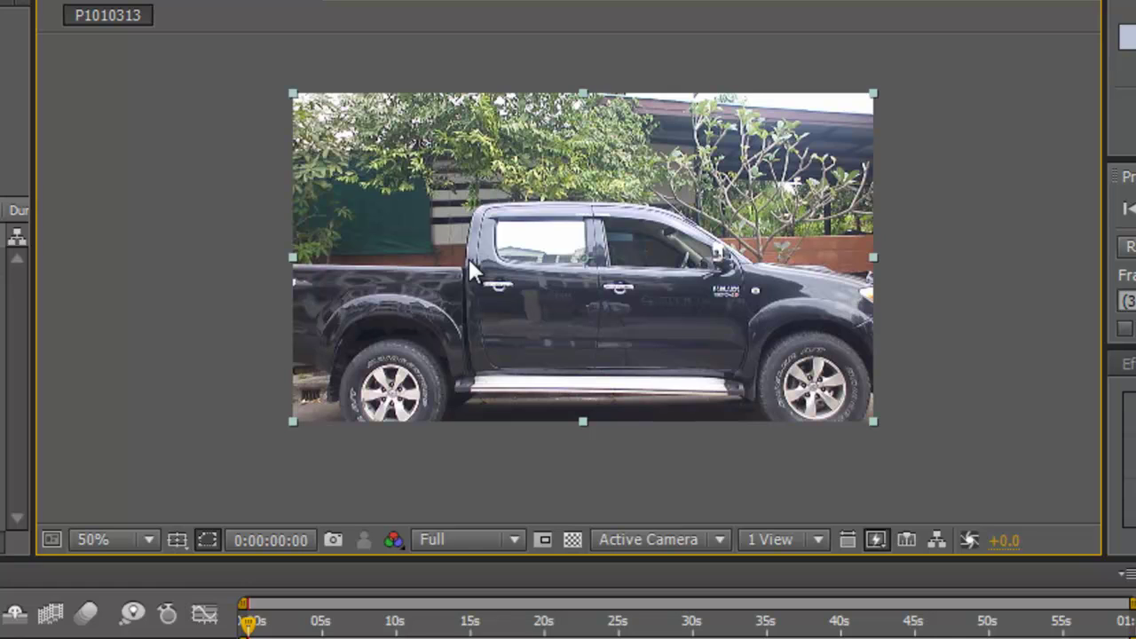
In the Layer panel, trim P1010313.MOV to run from 0:00:11:05 to 0:00:17:20.
{"action": "double_click", "coordinate": [551, 285]}
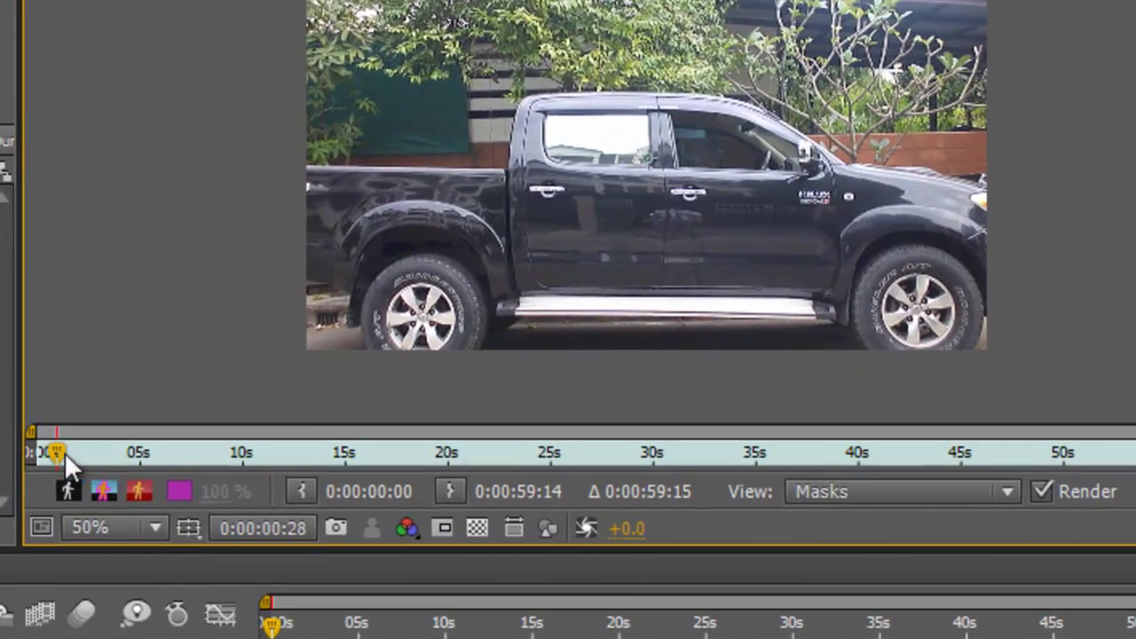
{"action": "left_click_drag", "start_coordinate": [65, 452], "coordinate": [266, 459]}
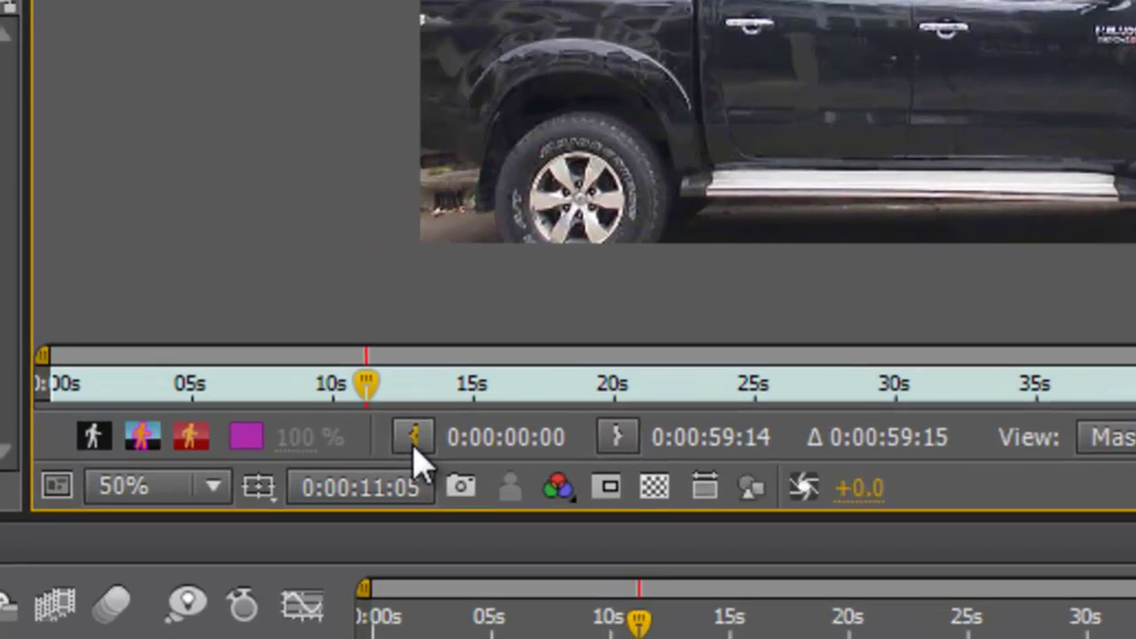
{"action": "left_click", "coordinate": [302, 491]}
{"action": "left_click_drag", "start_coordinate": [417, 355], "coordinate": [561, 363]}
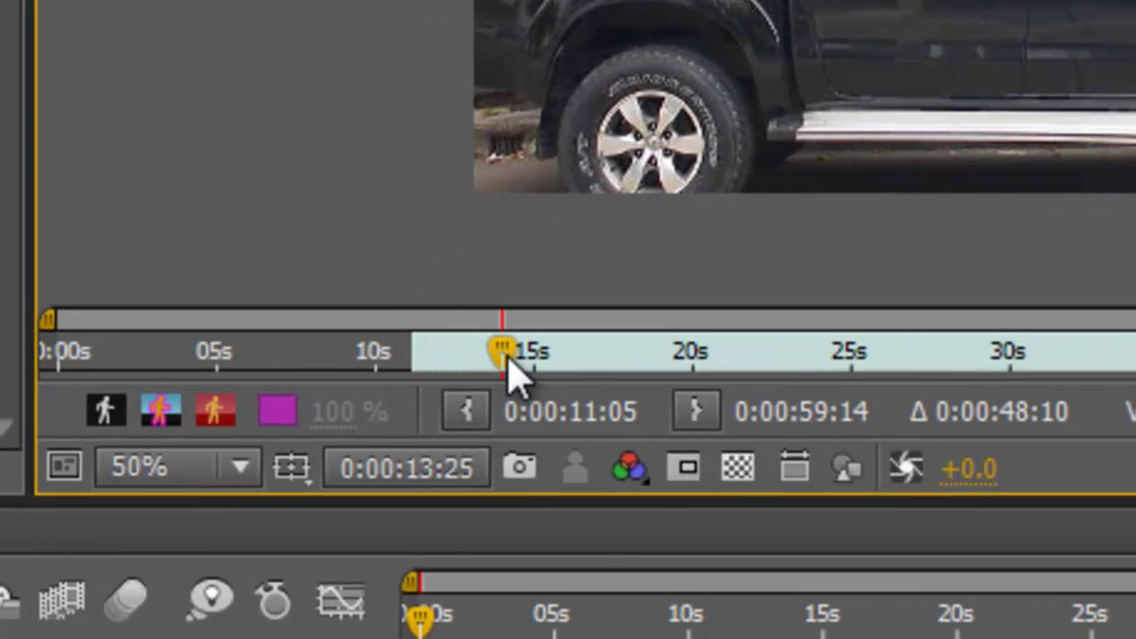
{"action": "left_click_drag", "start_coordinate": [514, 459], "coordinate": [576, 467]}
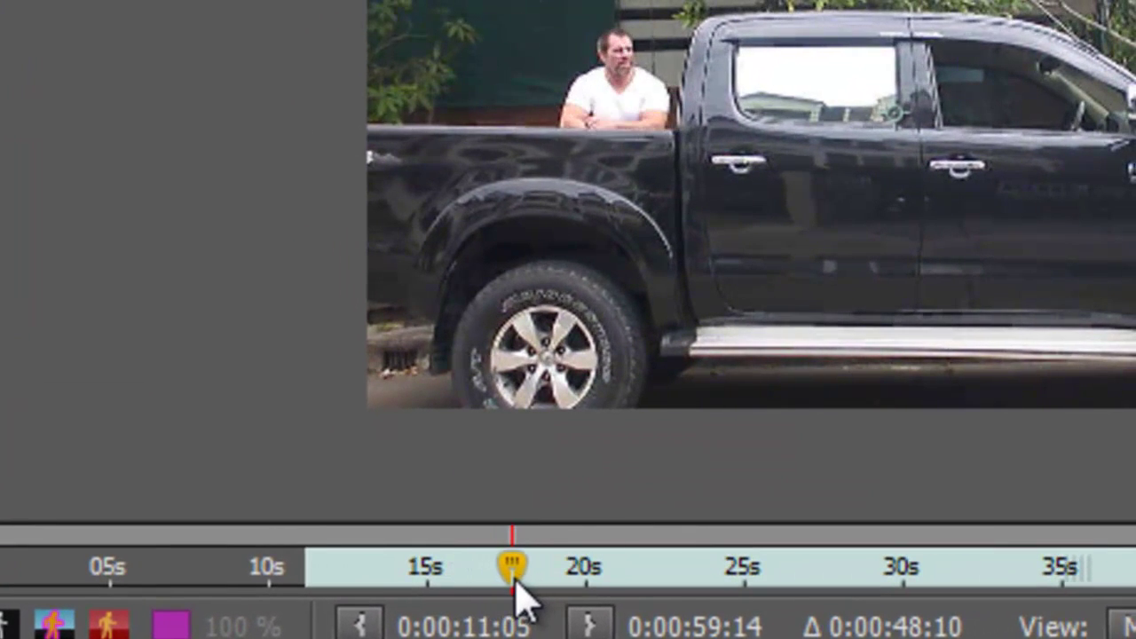
{"action": "left_click", "coordinate": [589, 624]}
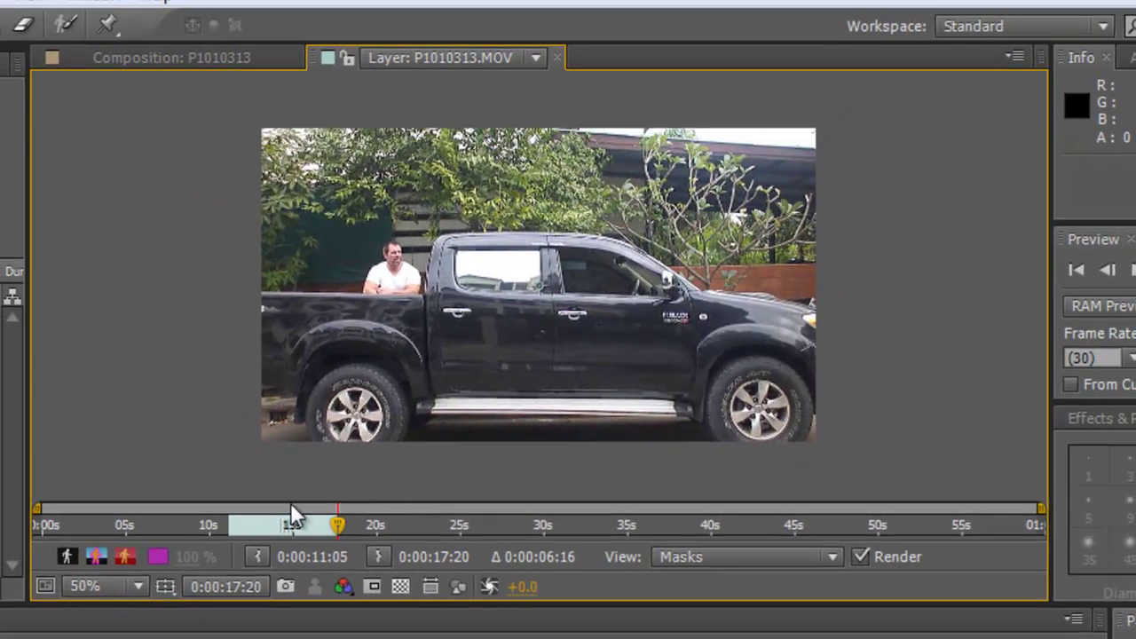
Go to 0:00:11:12, zoom and pan onto the man behind the truck bed, and select the Roto Brush.
{"action": "left_click_drag", "start_coordinate": [340, 524], "coordinate": [232, 530]}
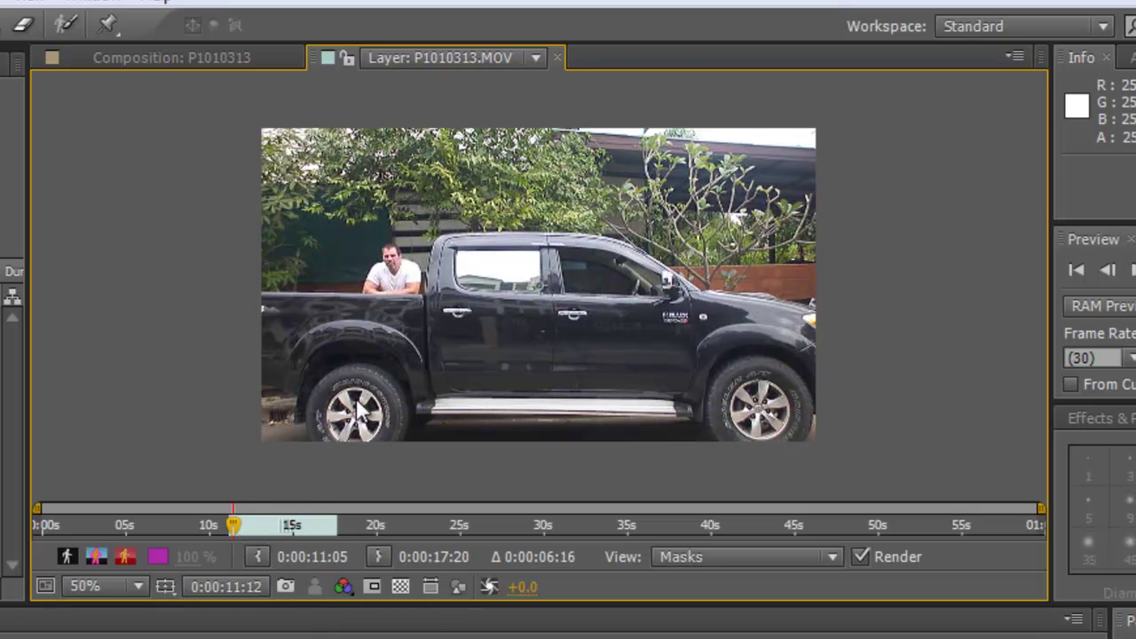
{"action": "key", "text": "slash"}
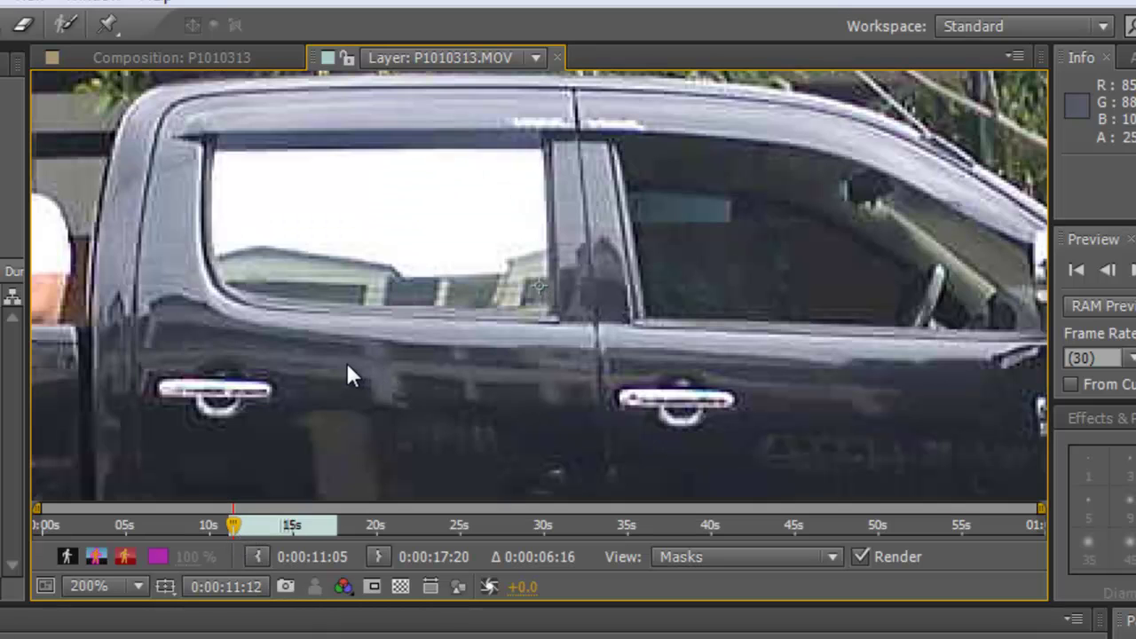
{"action": "left_click_drag", "start_coordinate": [208, 317], "coordinate": [688, 417]}
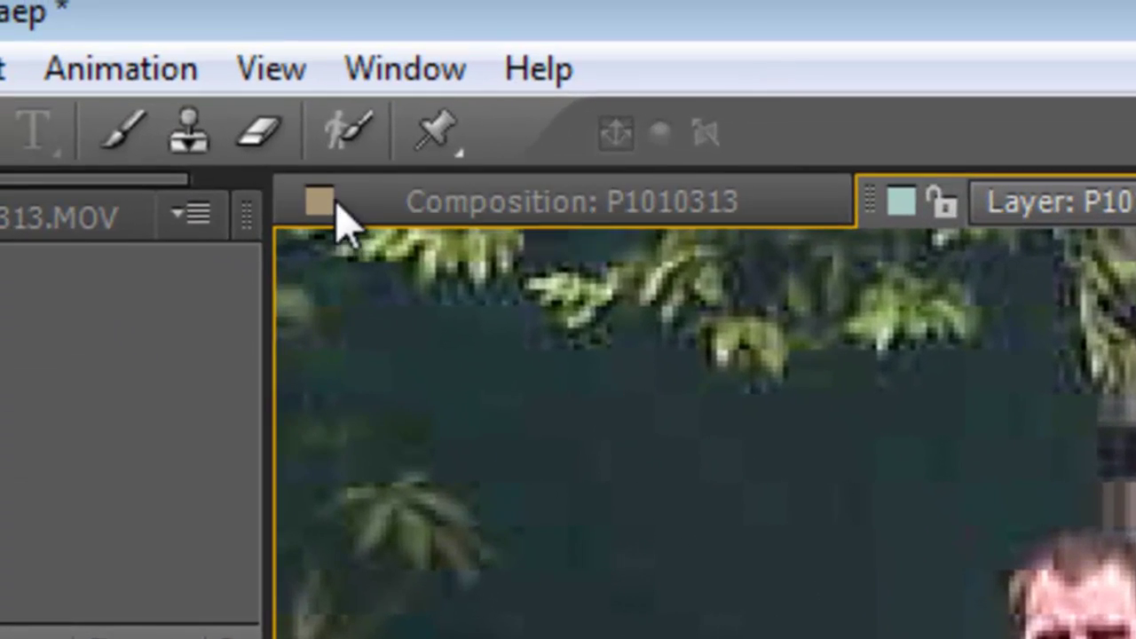
{"action": "left_click", "coordinate": [63, 30]}
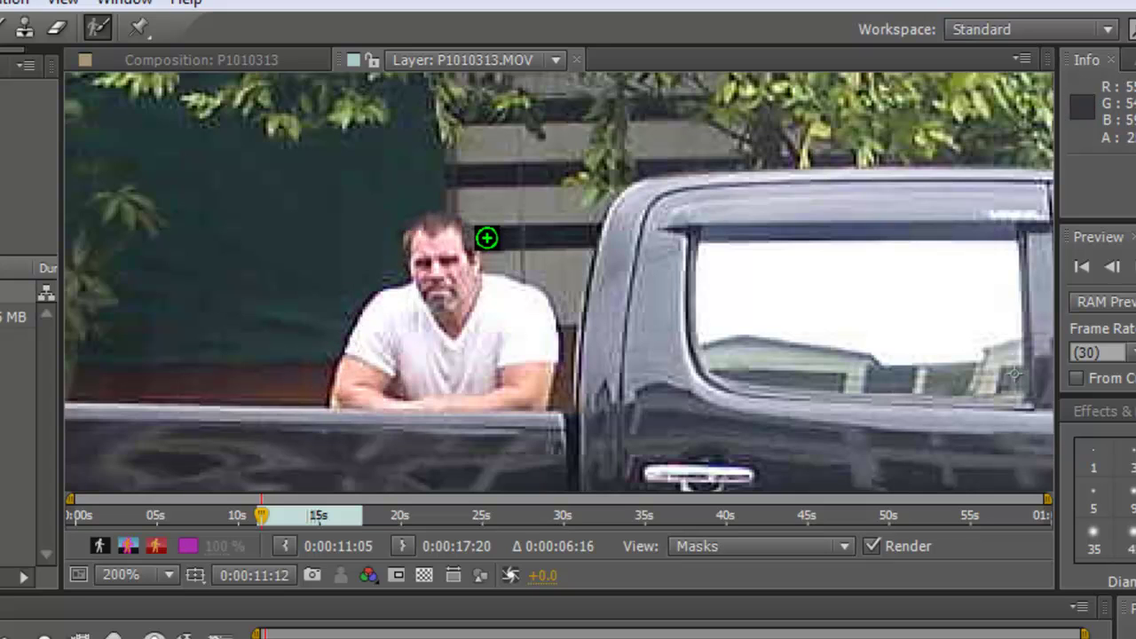
Paint a foreground Roto Brush stroke over the man at 0:00:11:12.
{"action": "mouse_move", "coordinate": [364, 404]}
{"action": "left_mouse_down"}
{"action": "mouse_move", "coordinate": [374, 321]}
{"action": "mouse_move", "coordinate": [421, 295]}
{"action": "mouse_move", "coordinate": [427, 226]}
{"action": "mouse_move", "coordinate": [450, 221]}
{"action": "mouse_move", "coordinate": [456, 256]}
{"action": "mouse_move", "coordinate": [528, 299]}
{"action": "mouse_move", "coordinate": [544, 331]}
{"action": "mouse_move", "coordinate": [542, 380]}
{"action": "mouse_move", "coordinate": [533, 395]}
{"action": "mouse_move", "coordinate": [391, 397]}
{"action": "left_mouse_up"}
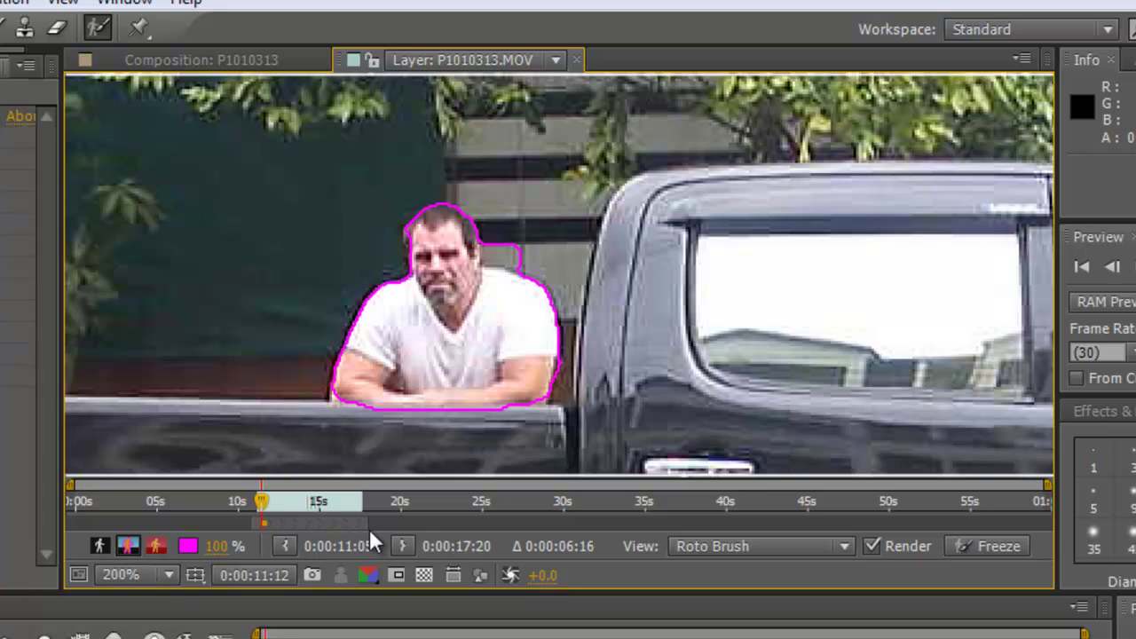
Propagate the man's outline, erase the bulge and spike, and extend it over his head.
{"action": "mouse_move", "coordinate": [261, 497]}
{"action": "left_mouse_down"}
{"action": "mouse_move", "coordinate": [358, 498]}
{"action": "mouse_move", "coordinate": [254, 501]}
{"action": "left_mouse_up"}
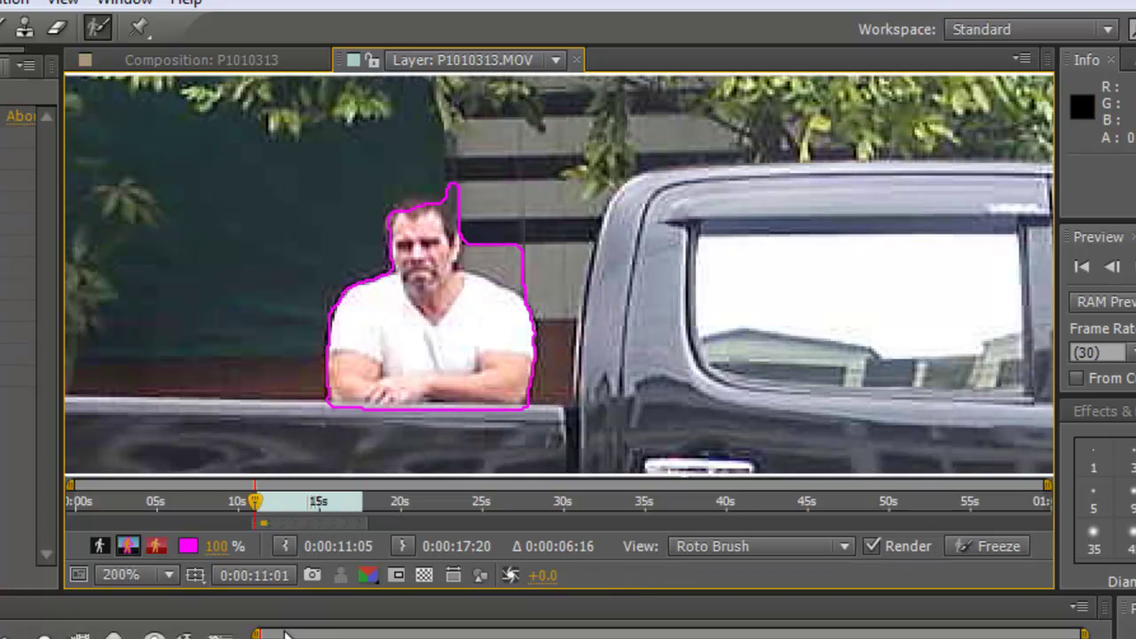
{"action": "left_click_drag", "start_coordinate": [257, 635], "coordinate": [261, 634]}
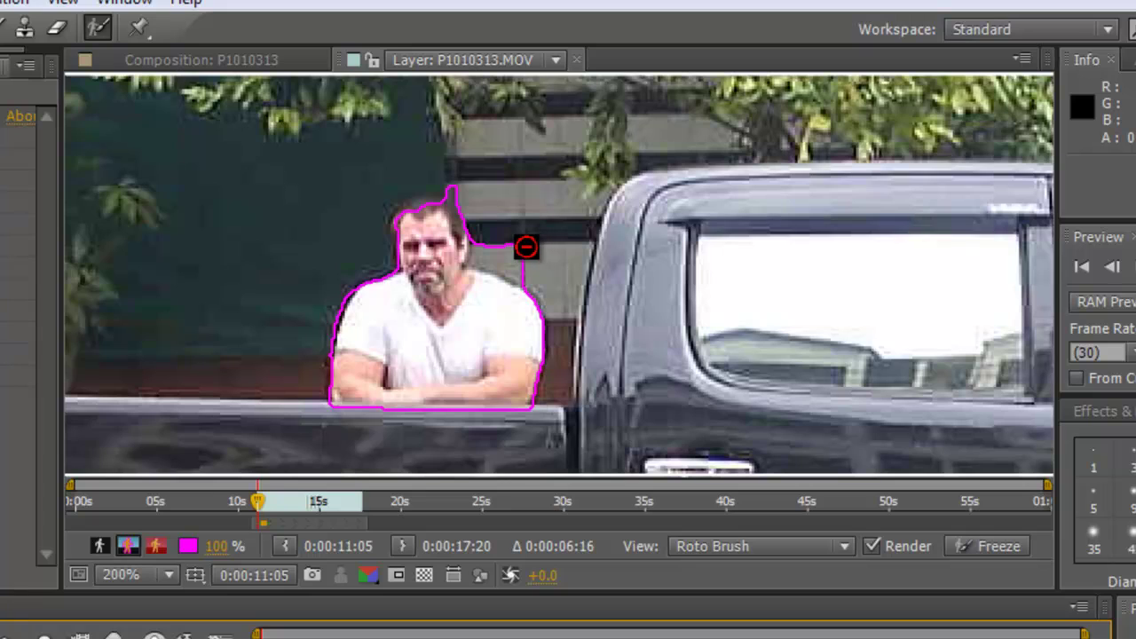
{"action": "left_click_drag", "start_coordinate": [522, 247], "coordinate": [479, 249]}
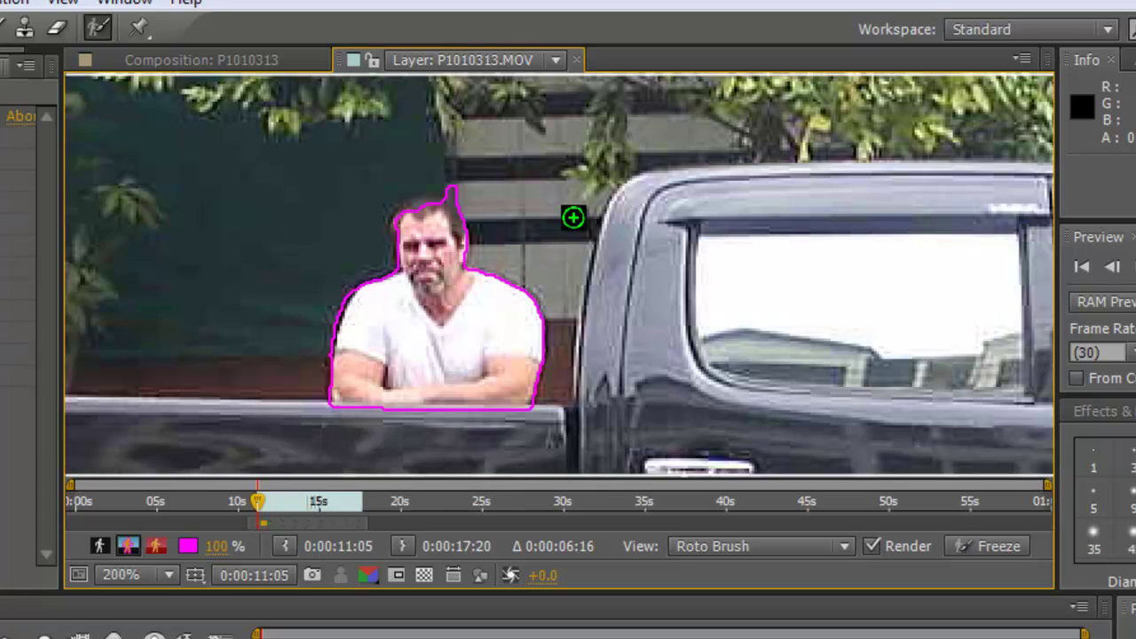
{"action": "left_click_drag", "start_coordinate": [469, 198], "coordinate": [446, 185]}
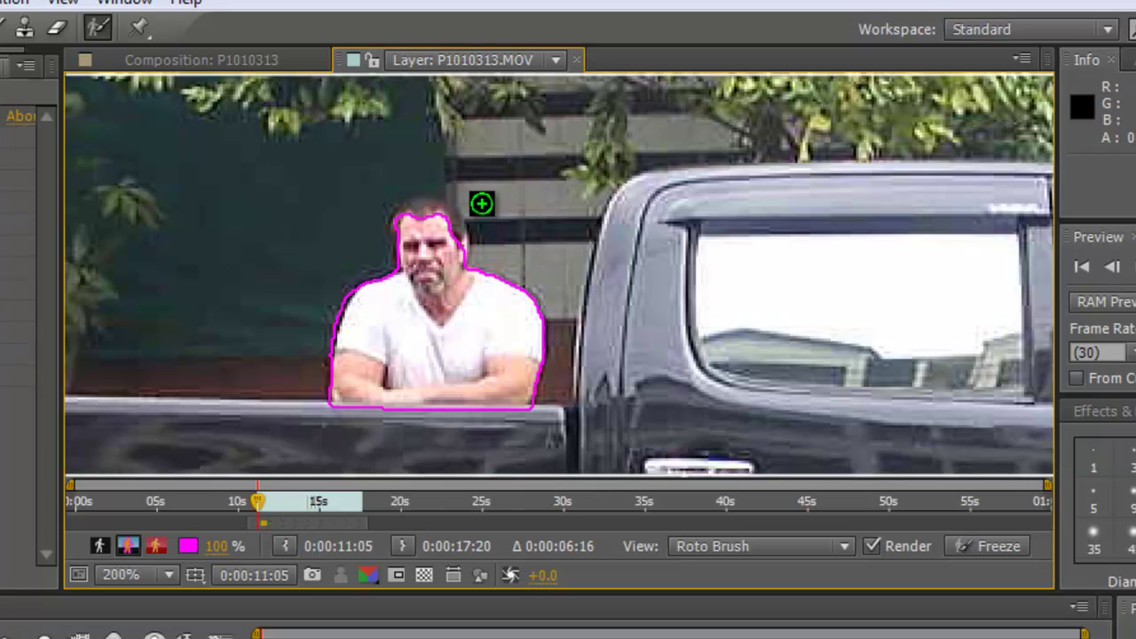
{"action": "mouse_move", "coordinate": [437, 215]}
{"action": "left_mouse_down"}
{"action": "mouse_move", "coordinate": [429, 210]}
{"action": "mouse_move", "coordinate": [449, 221]}
{"action": "mouse_move", "coordinate": [413, 210]}
{"action": "mouse_move", "coordinate": [449, 236]}
{"action": "mouse_move", "coordinate": [432, 203]}
{"action": "mouse_move", "coordinate": [411, 226]}
{"action": "left_mouse_up"}
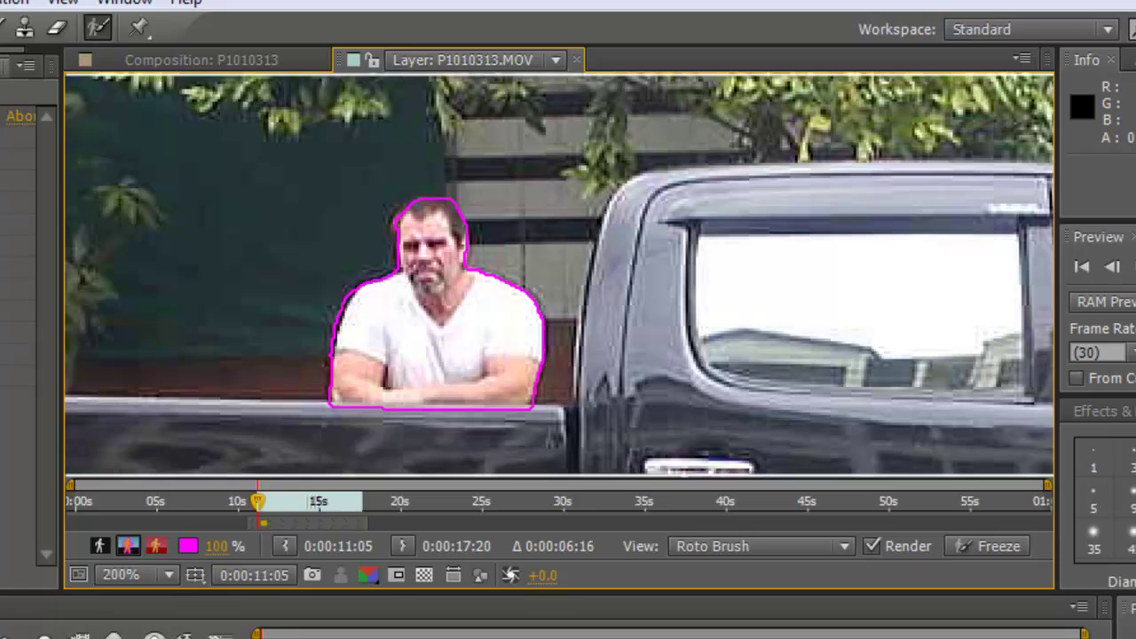
Step forward and back through frames, propagating the man's outline to 0:00:12:11.
{"action": "key", "text": "Page_Down"}
{"action": "key", "text": "Page_Down"}
{"action": "key", "text": "Page_Down"}
{"action": "key", "text": "Page_Down"}
{"action": "key", "text": "Page_Down"}
{"action": "key", "text": "Page_Down"}
{"action": "key", "text": "Page_Down"}
{"action": "key", "text": "Page_Down"}
{"action": "key", "text": "Page_Down"}
{"action": "key", "text": "Page_Down"}
{"action": "key", "text": "Page_Down"}
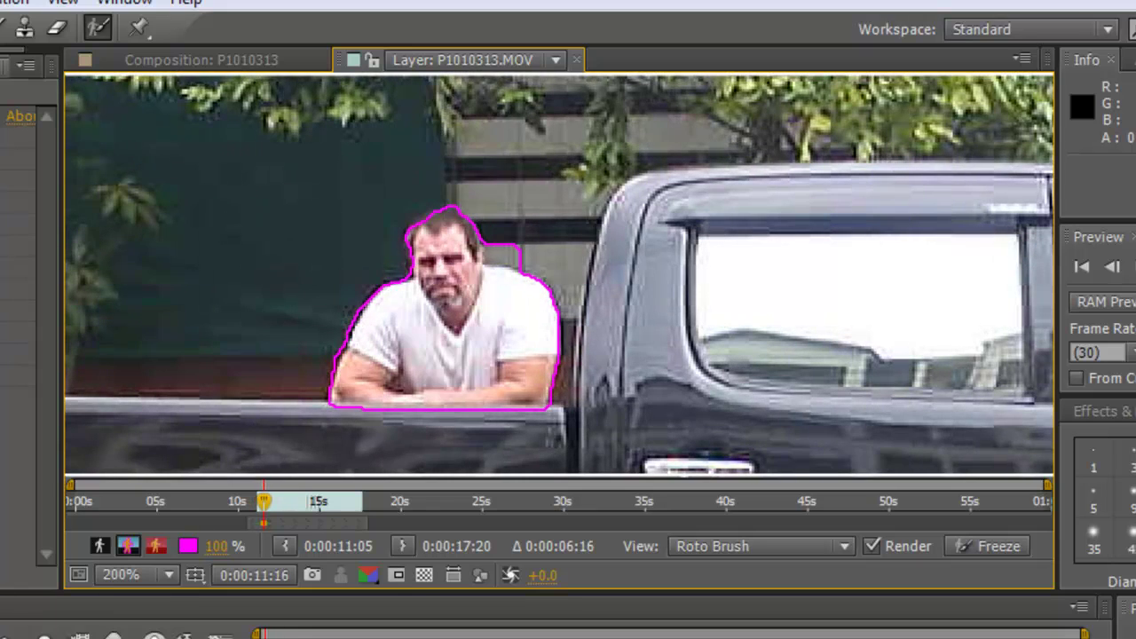
{"action": "key", "text": "Page_Up"}
{"action": "key", "text": "Page_Up"}
{"action": "key", "text": "Page_Up"}
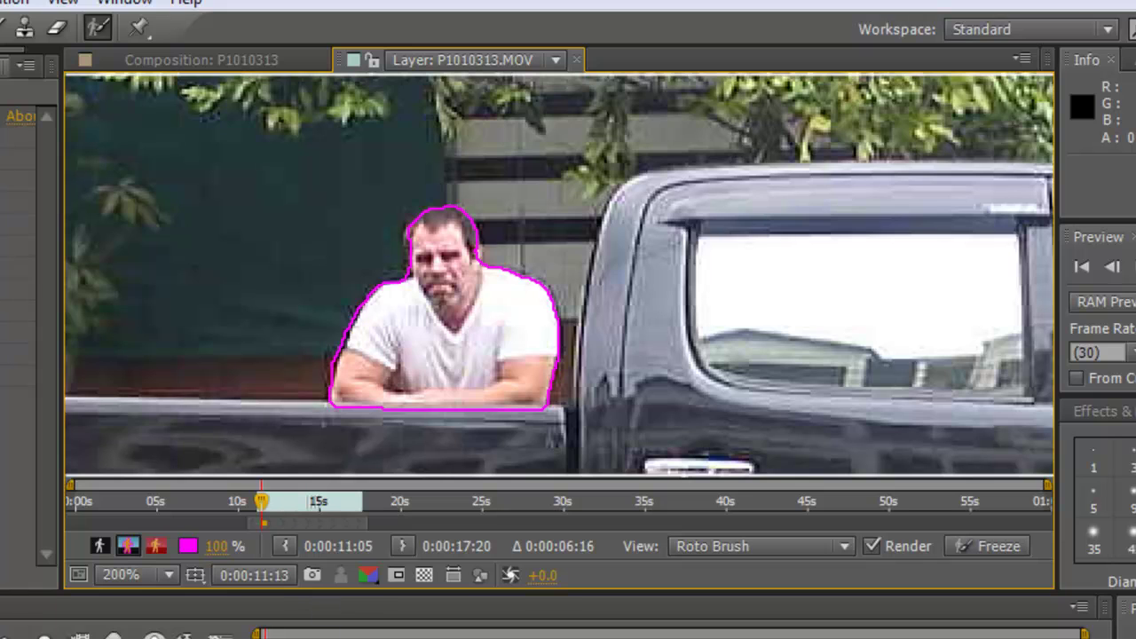
{"action": "key", "text": "space"}
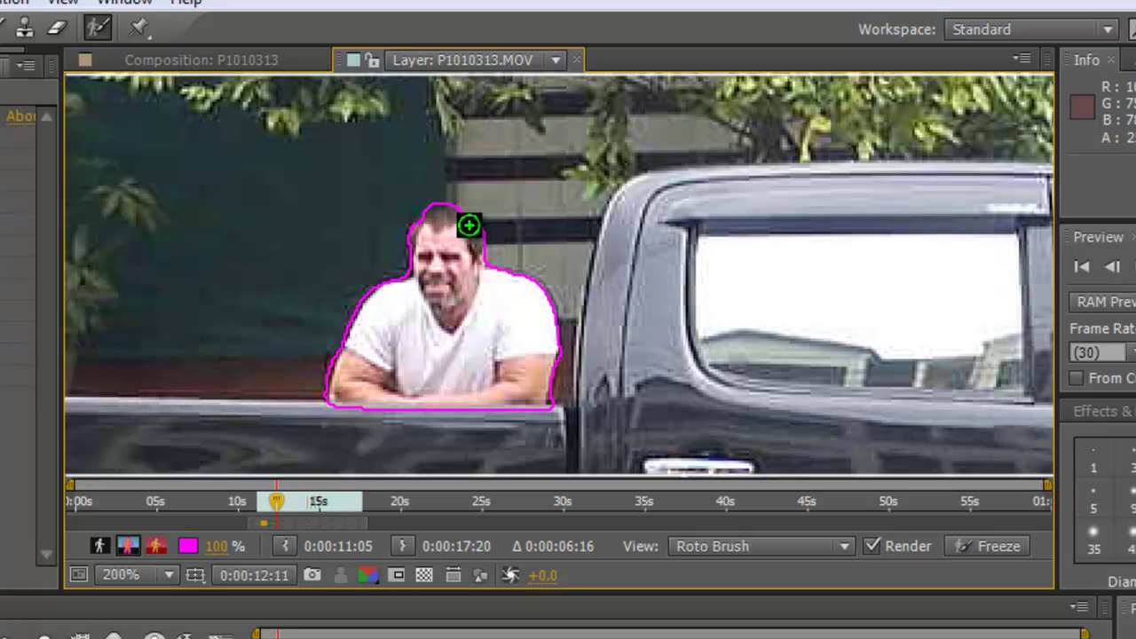
Refine the head with add and subtract strokes, propagate to 0:00:13:28, and view on black.
{"action": "left_click_drag", "start_coordinate": [468, 229], "coordinate": [589, 229]}
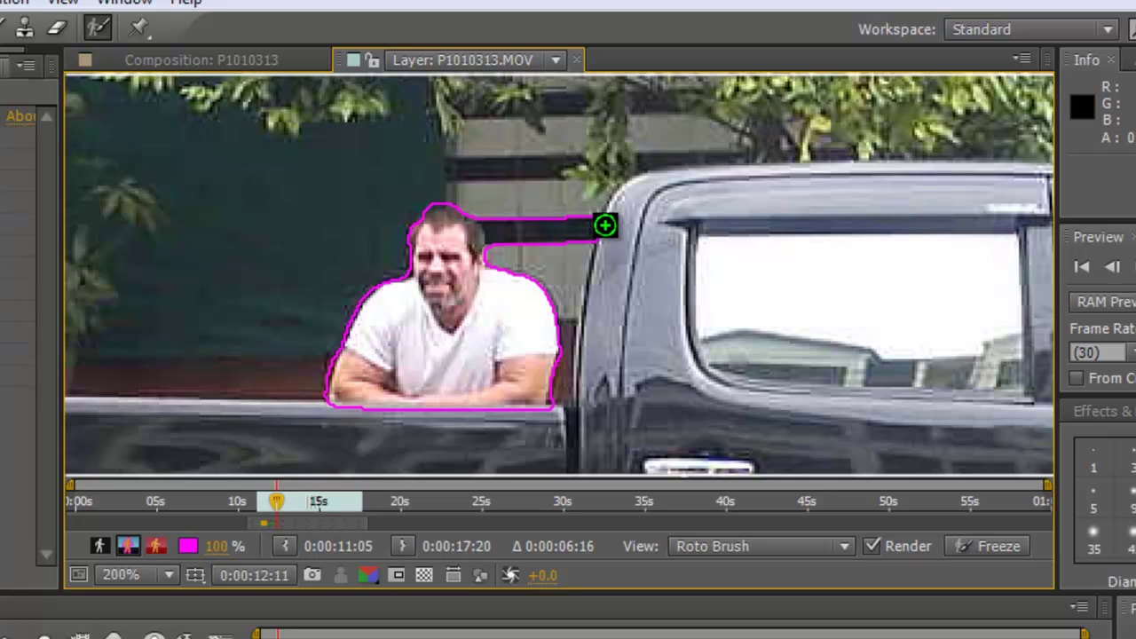
{"action": "mouse_move", "coordinate": [586, 231]}
{"action": "left_mouse_down"}
{"action": "mouse_move", "coordinate": [532, 246]}
{"action": "mouse_move", "coordinate": [578, 216]}
{"action": "left_mouse_up"}
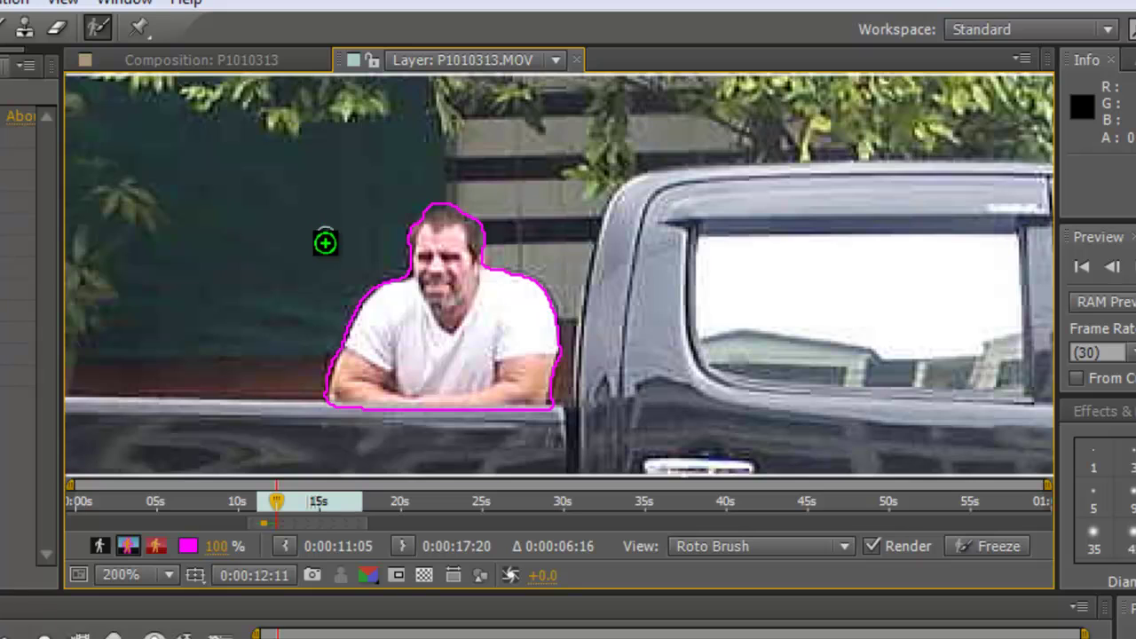
{"action": "mouse_move", "coordinate": [326, 236]}
{"action": "left_mouse_down", "text": "ctrl"}
{"action": "mouse_move", "coordinate": [328, 110]}
{"action": "mouse_move", "coordinate": [353, 190]}
{"action": "mouse_move", "coordinate": [356, 137]}
{"action": "mouse_move", "coordinate": [382, 243]}
{"action": "mouse_move", "coordinate": [391, 195]}
{"action": "mouse_move", "coordinate": [411, 325]}
{"action": "left_mouse_up", "text": "ctrl"}
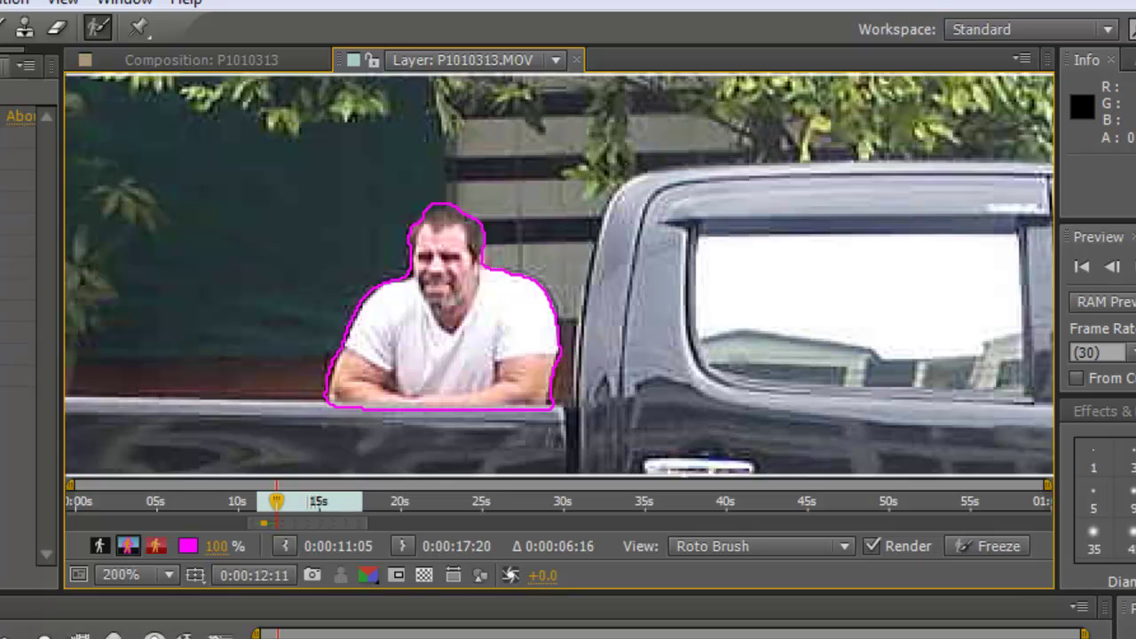
{"action": "key", "text": "space"}
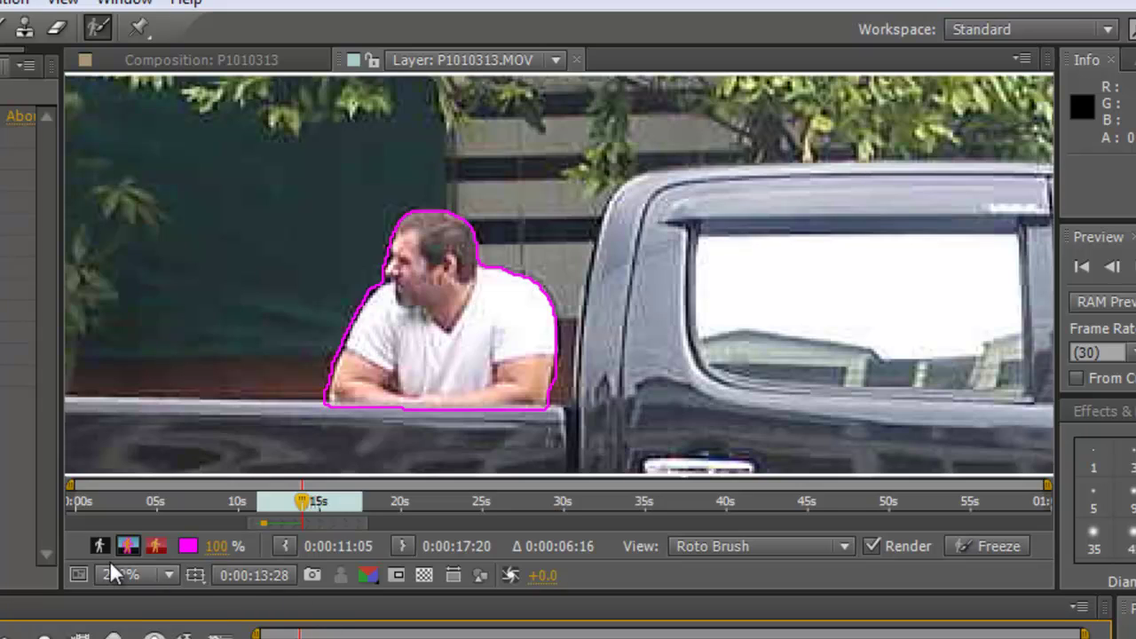
{"action": "left_click", "coordinate": [127, 545]}
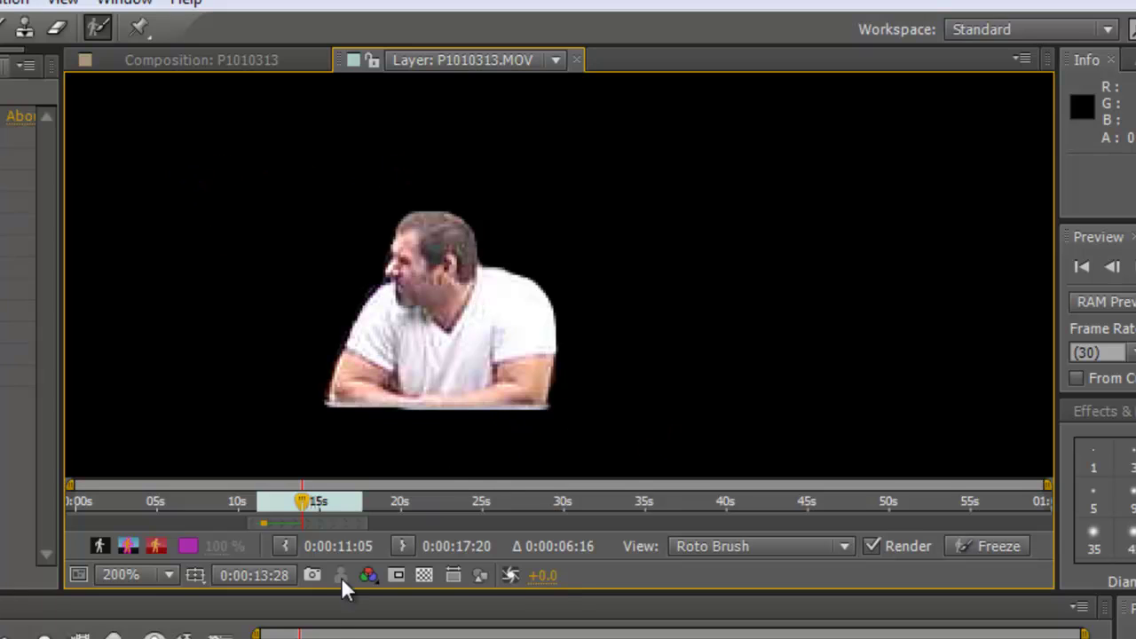
Restore the outline overlay and propagate further, stopping at 0:00:14:01.
{"action": "left_click", "coordinate": [122, 545]}
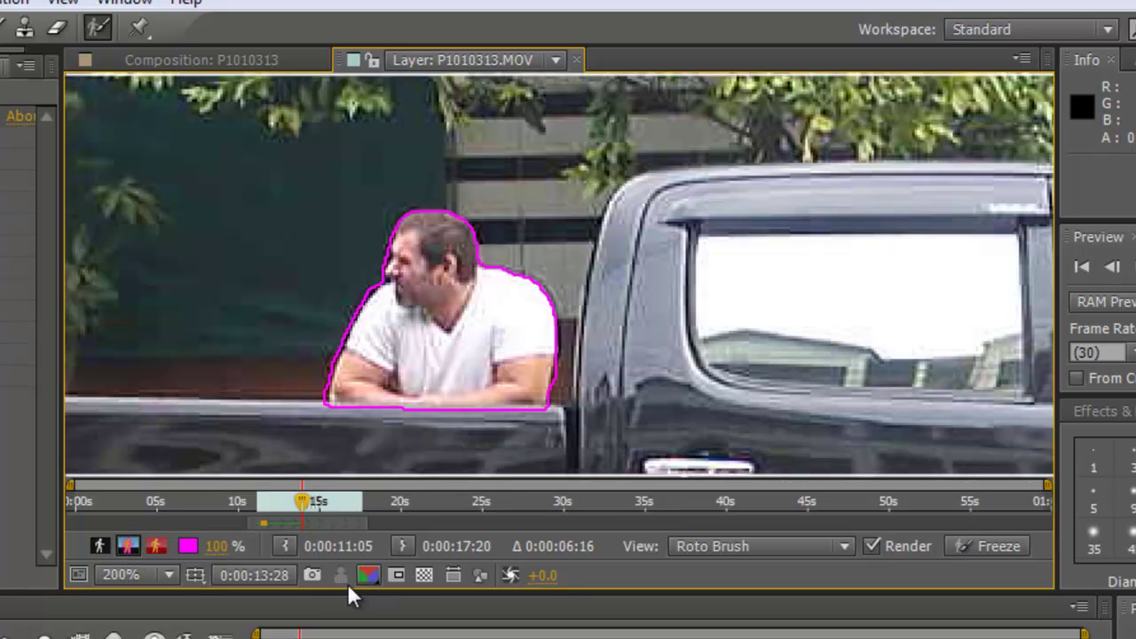
{"action": "key", "text": "space"}
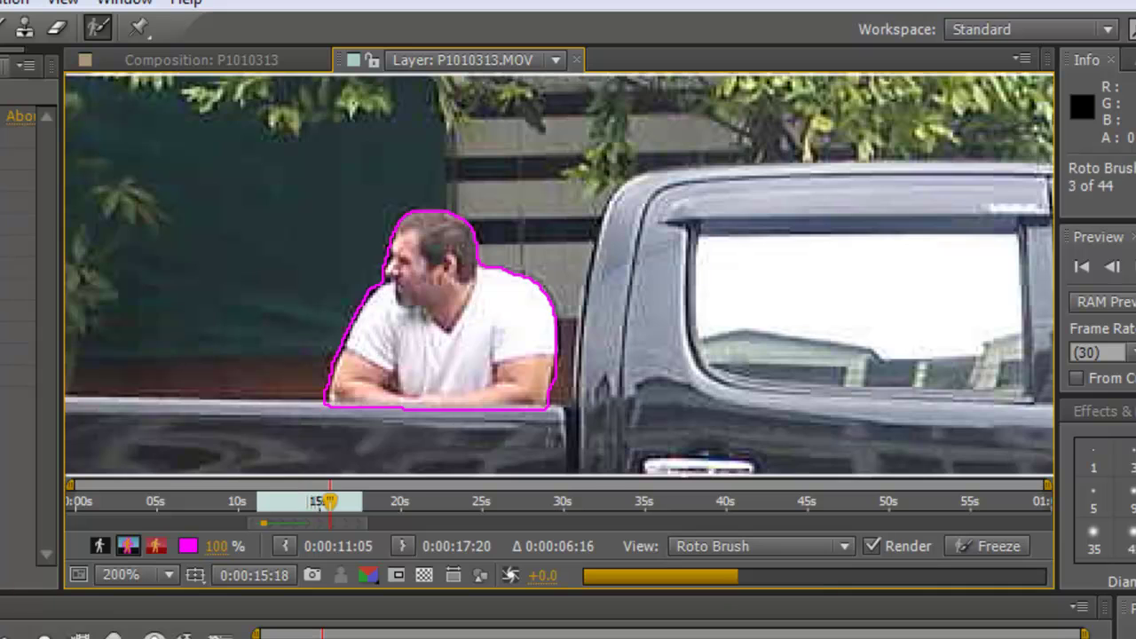
{"action": "key", "text": "space"}
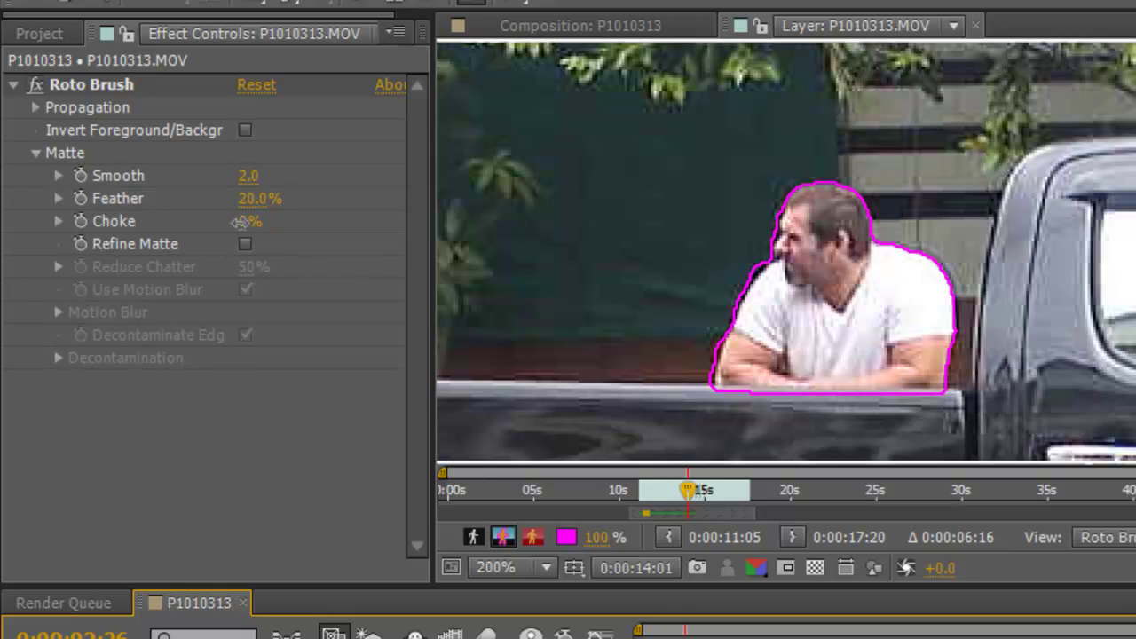
Refine the Roto Brush matte to Choke 21%, Smooth 2.3 and Feather 22.7%.
{"action": "mouse_move", "coordinate": [241, 224]}
{"action": "left_mouse_down"}
{"action": "mouse_move", "coordinate": [285, 226]}
{"action": "mouse_move", "coordinate": [227, 226]}
{"action": "mouse_move", "coordinate": [247, 227]}
{"action": "left_mouse_up"}
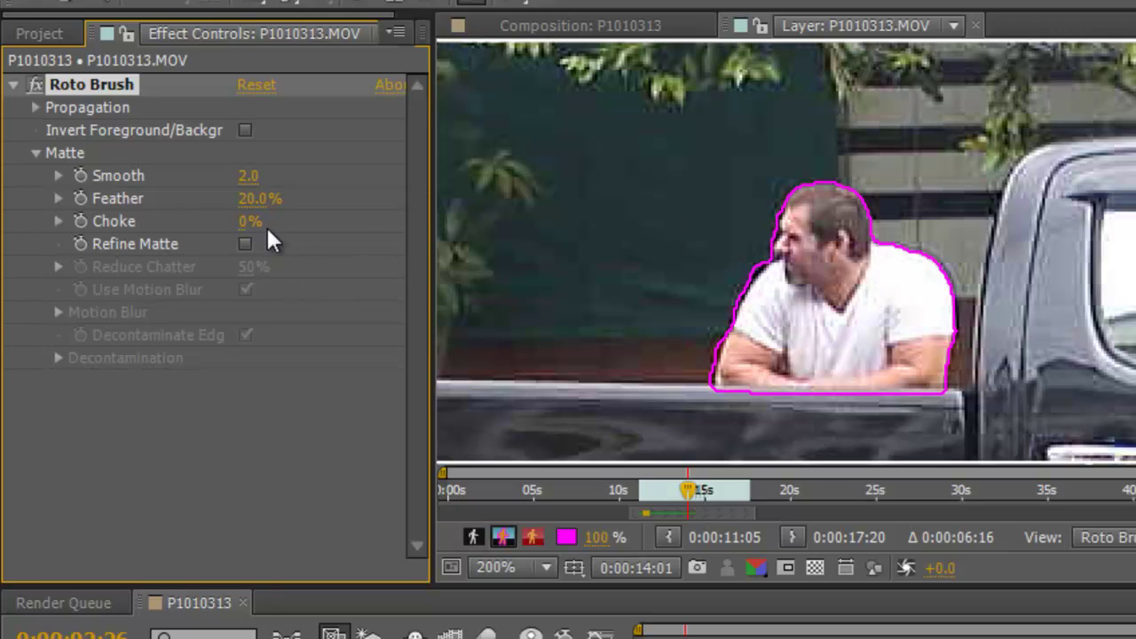
{"action": "left_click_drag", "start_coordinate": [251, 222], "coordinate": [276, 224]}
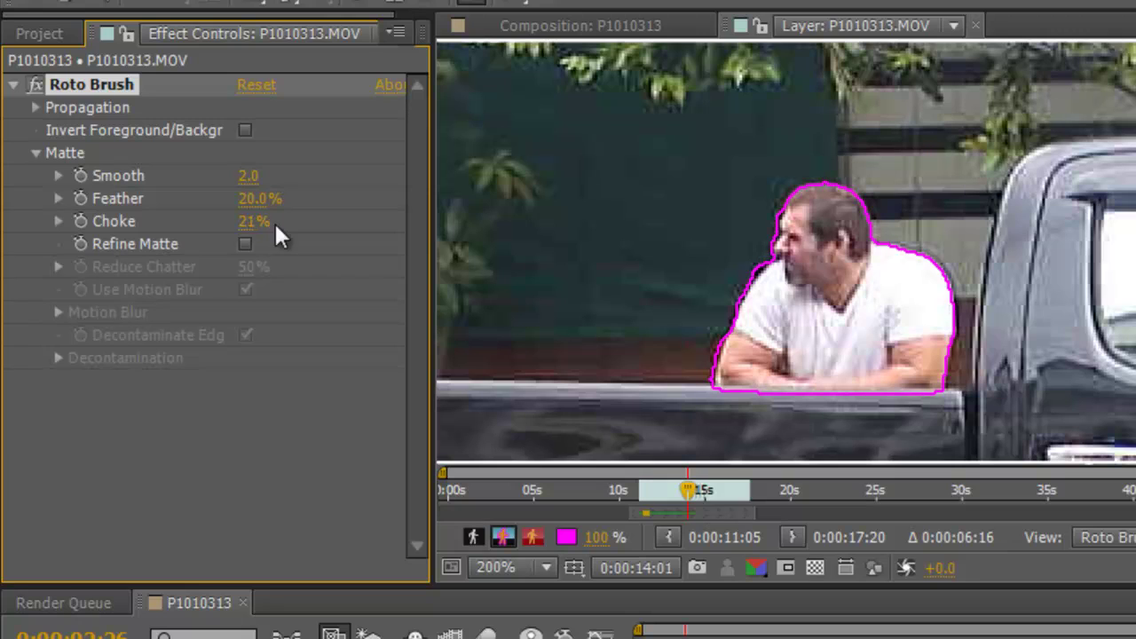
{"action": "left_click_drag", "start_coordinate": [250, 185], "coordinate": [221, 181]}
{"action": "left_click", "coordinate": [246, 177]}
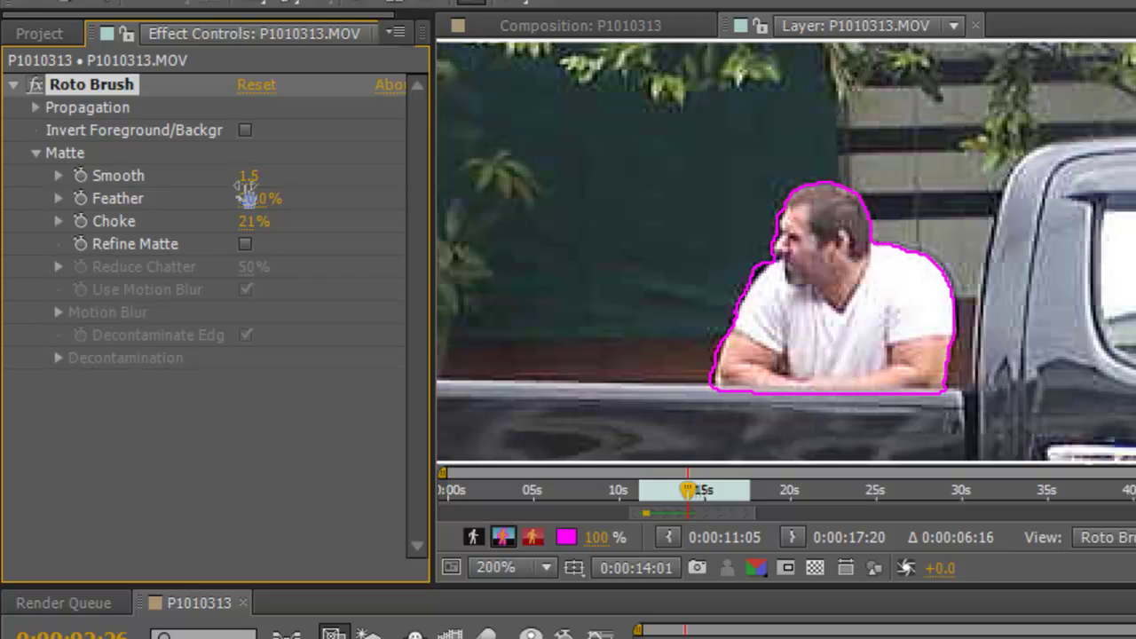
{"action": "type", "text": "0"}
{"action": "key", "text": "Return"}
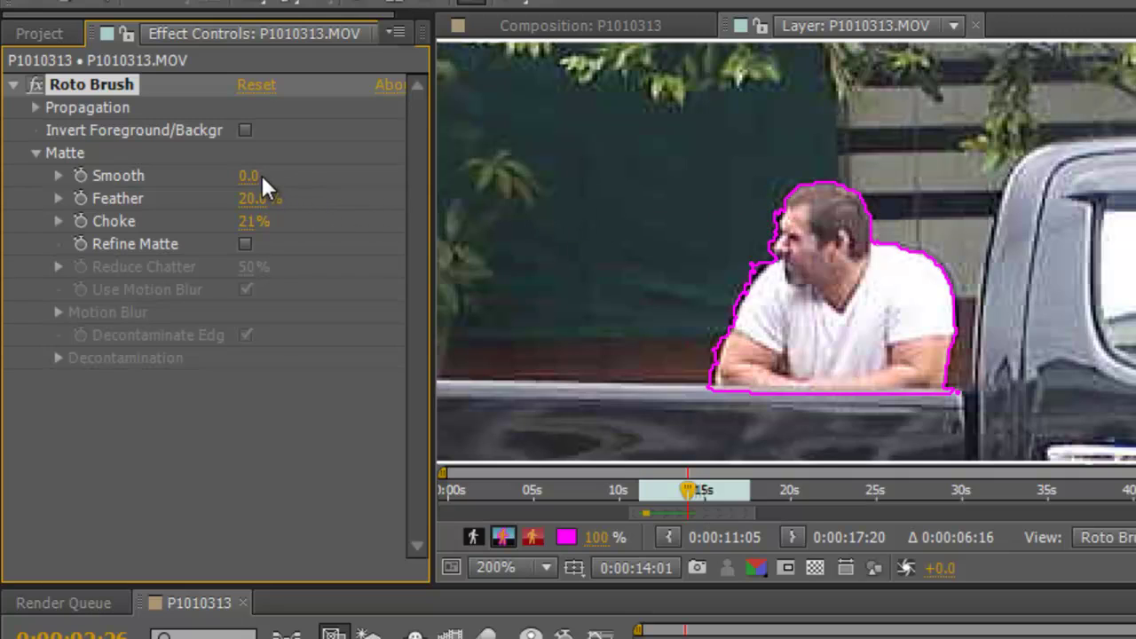
{"action": "left_click_drag", "start_coordinate": [262, 178], "coordinate": [303, 205]}
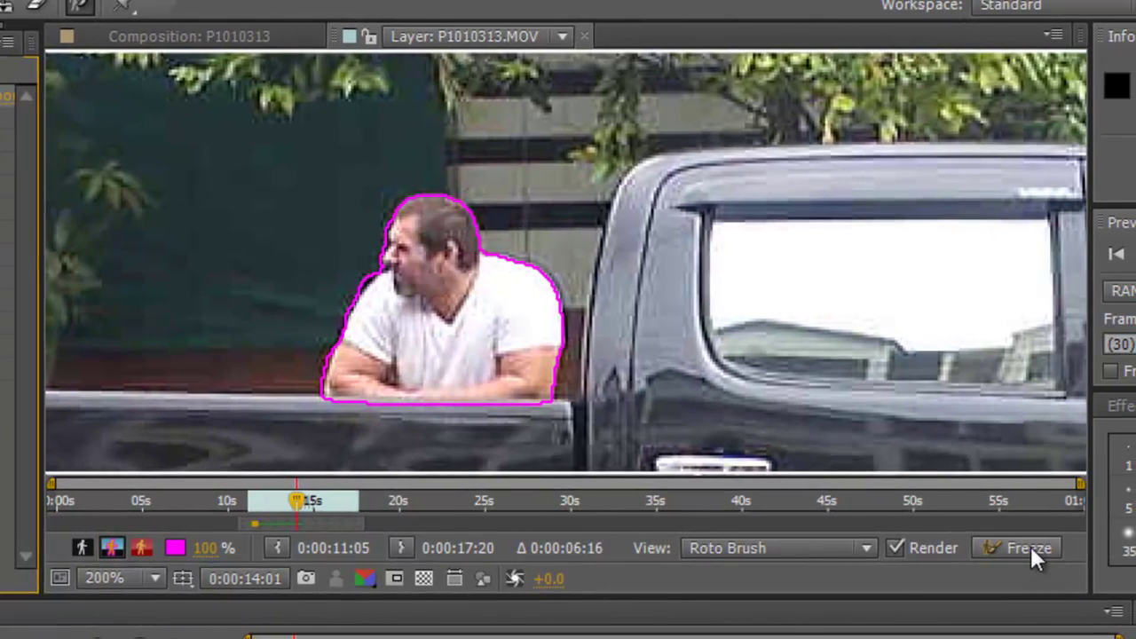
Freeze the Roto Brush segmentation across all 198 frames.
{"action": "left_click", "coordinate": [1030, 546]}
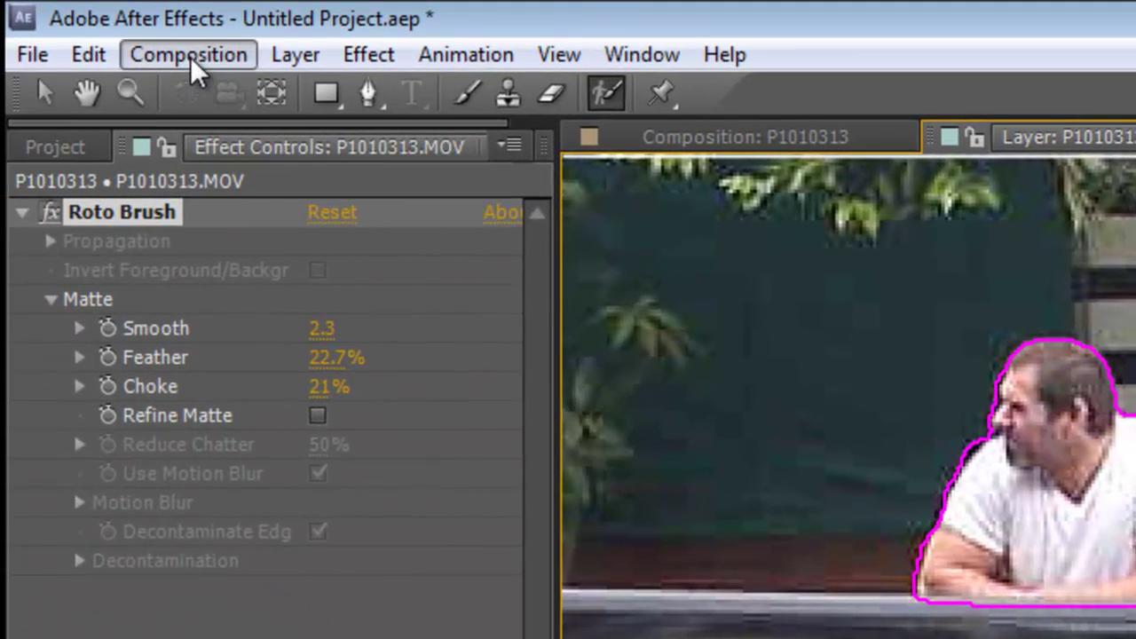
Add the composition to the render queue with QuickTime as the output format.
{"action": "left_click", "coordinate": [190, 57]}
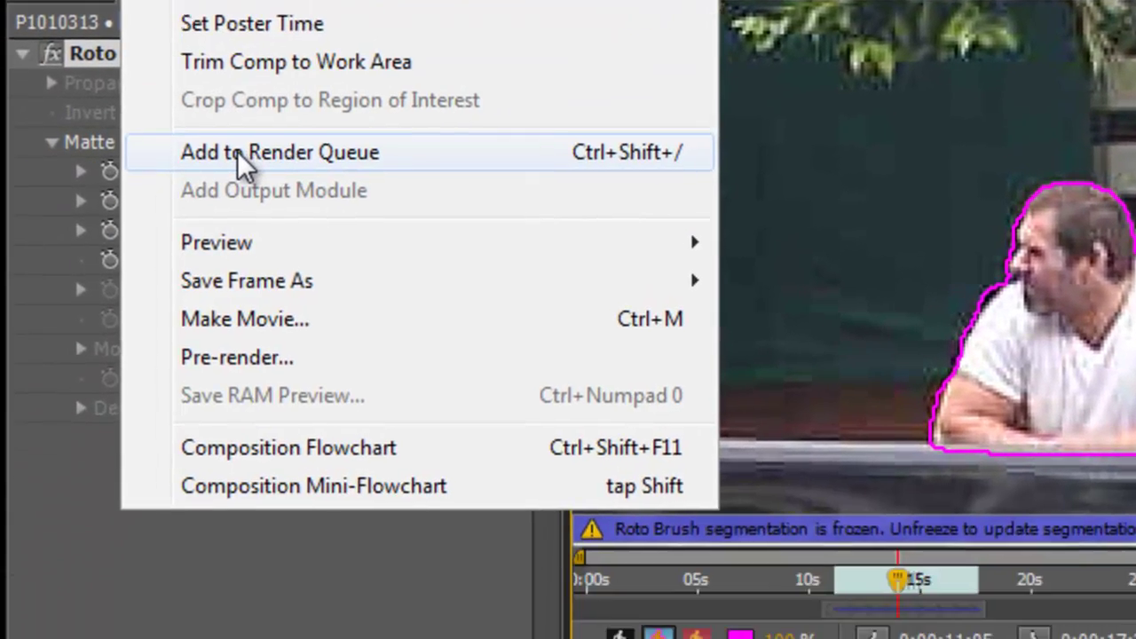
{"action": "left_click", "coordinate": [237, 151]}
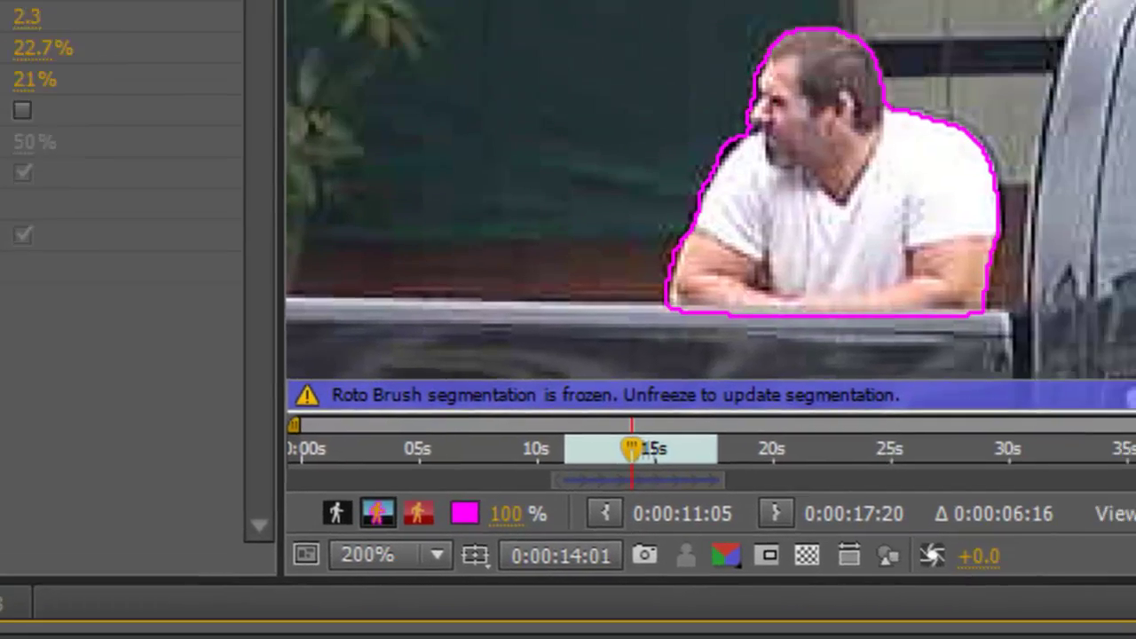
{"action": "left_click", "coordinate": [318, 449]}
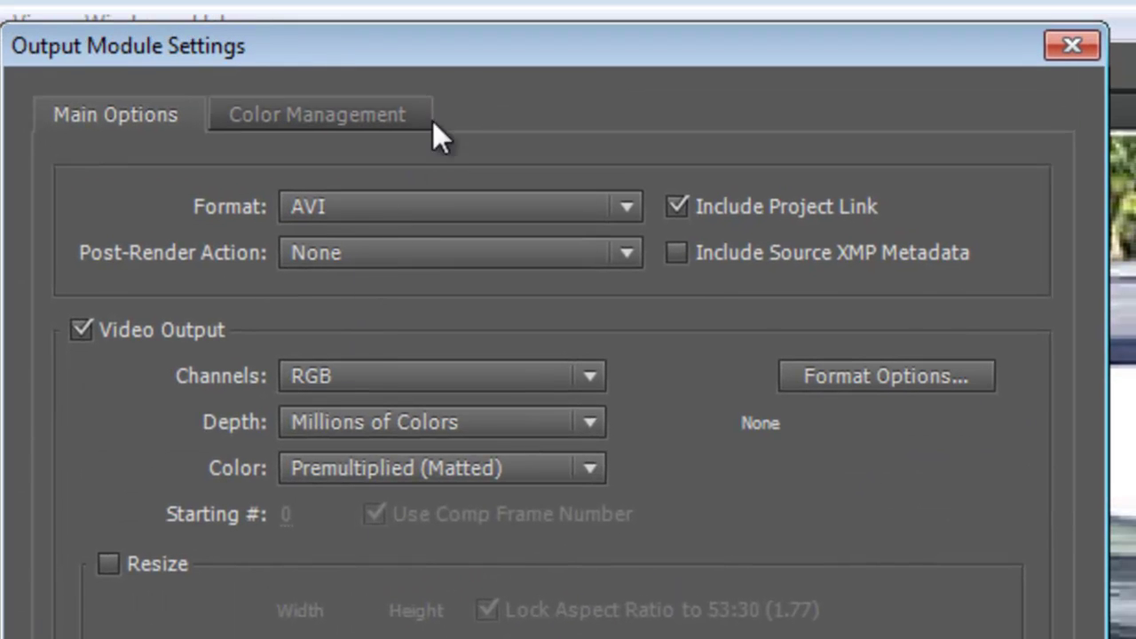
{"action": "left_click_drag", "start_coordinate": [470, 63], "coordinate": [764, 84]}
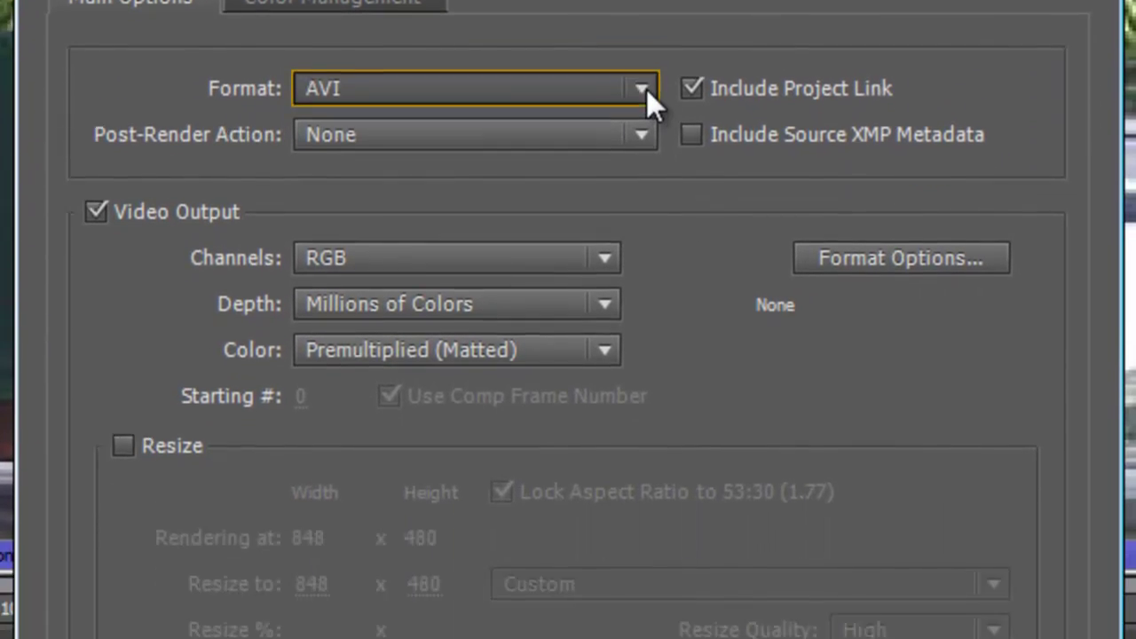
{"action": "left_click", "coordinate": [643, 218]}
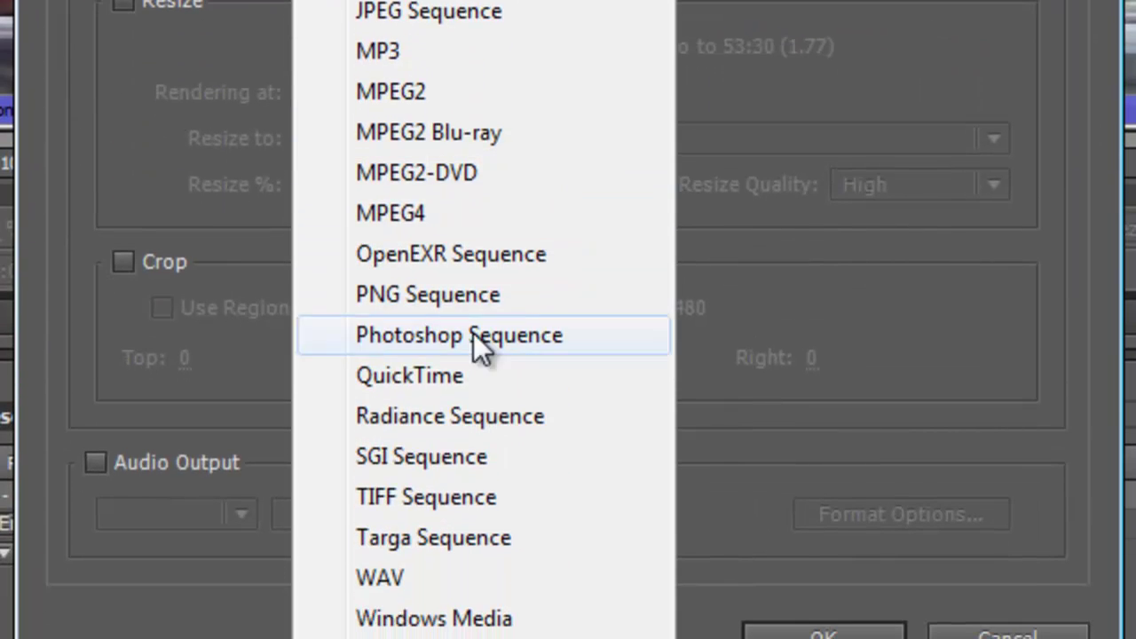
{"action": "left_click", "coordinate": [399, 410]}
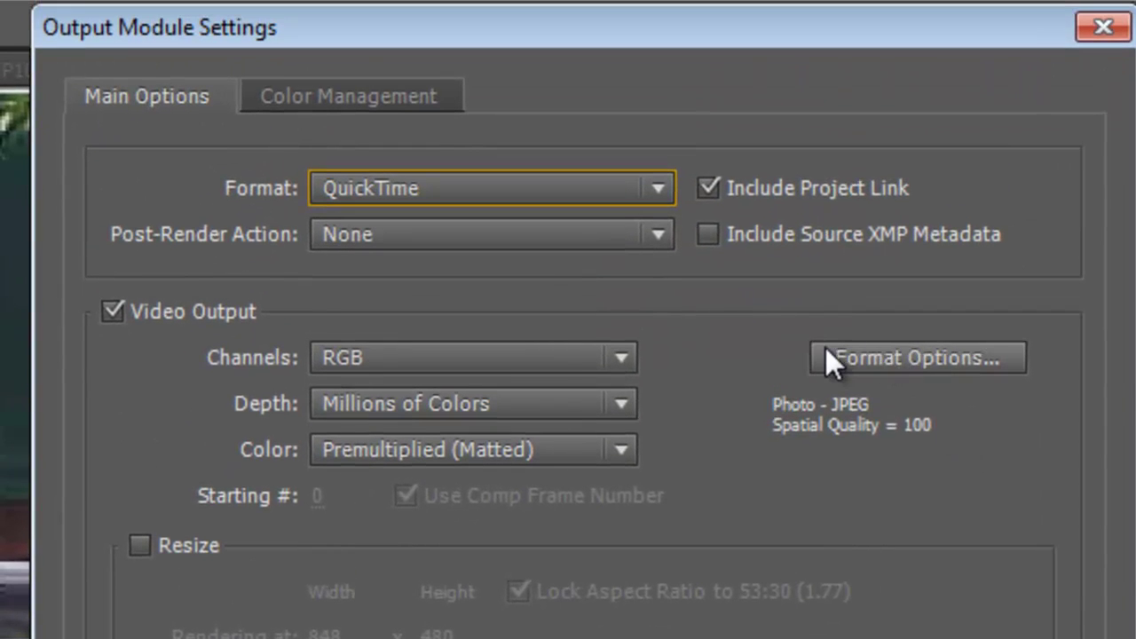
Choose a QuickTime video codec and set the output file to P1010313.mov.
{"action": "left_click", "coordinate": [913, 353]}
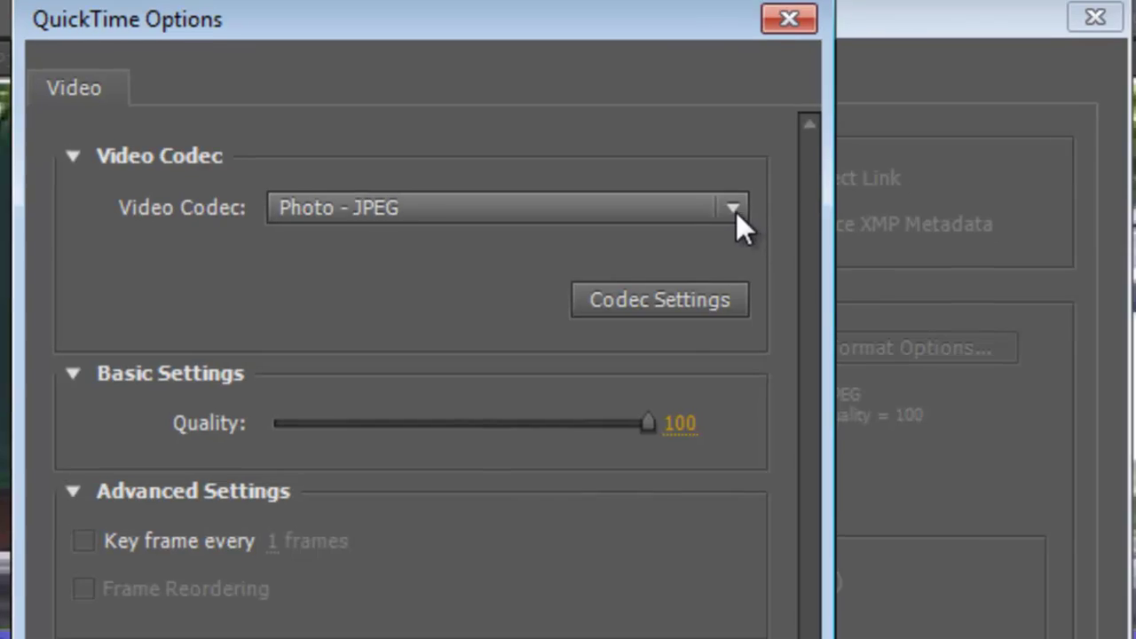
{"action": "left_click", "coordinate": [742, 222]}
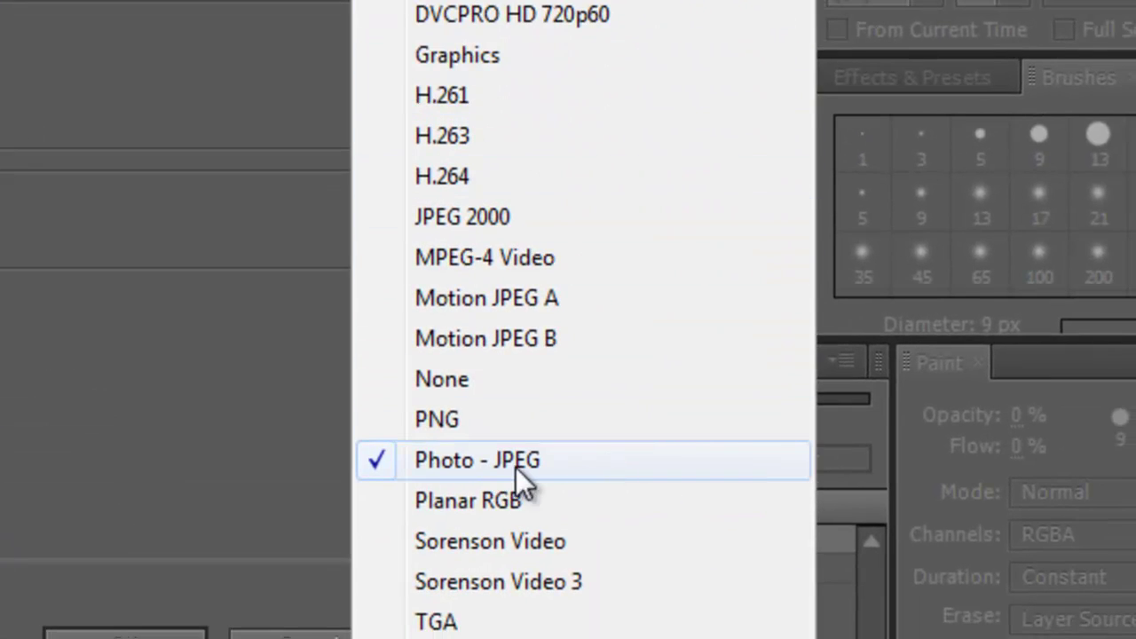
{"action": "left_click", "coordinate": [446, 500]}
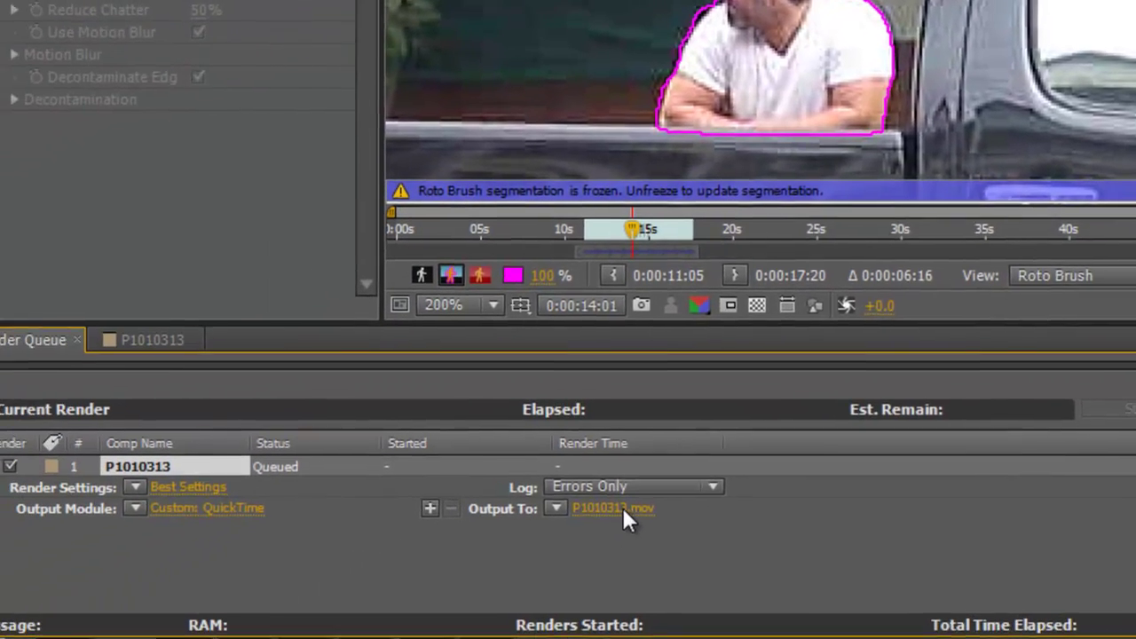
{"action": "left_click", "coordinate": [624, 509]}
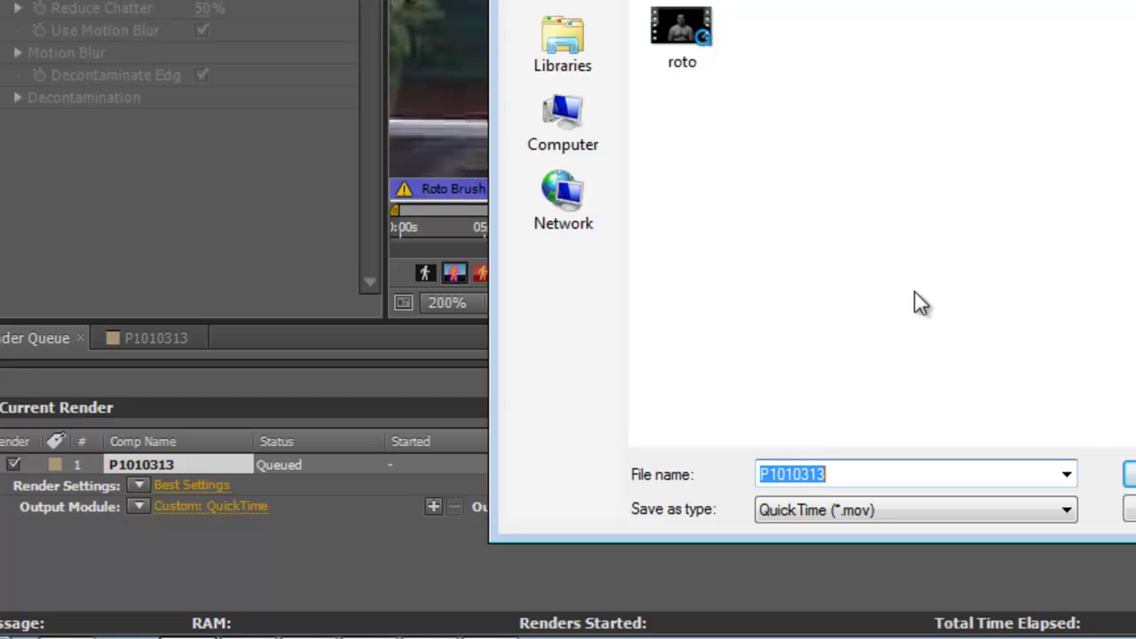
{"action": "key", "text": "Return"}
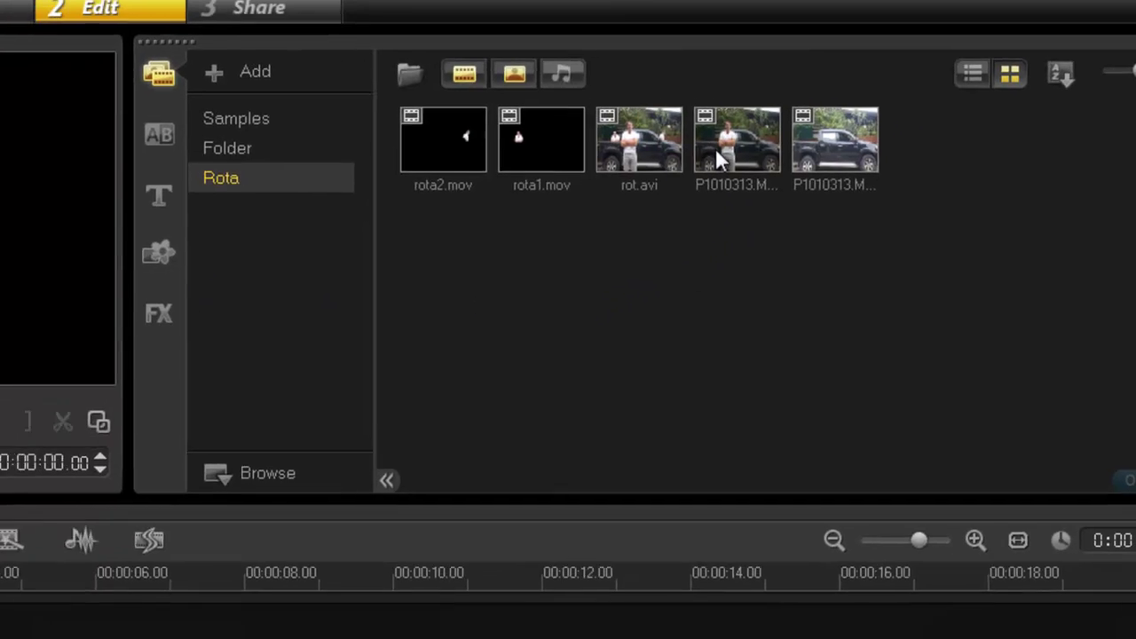
Place P1010313.MOV at the start of the video track and rota1.mov on Overlay Track #1.
{"action": "left_click_drag", "start_coordinate": [652, 168], "coordinate": [143, 638]}
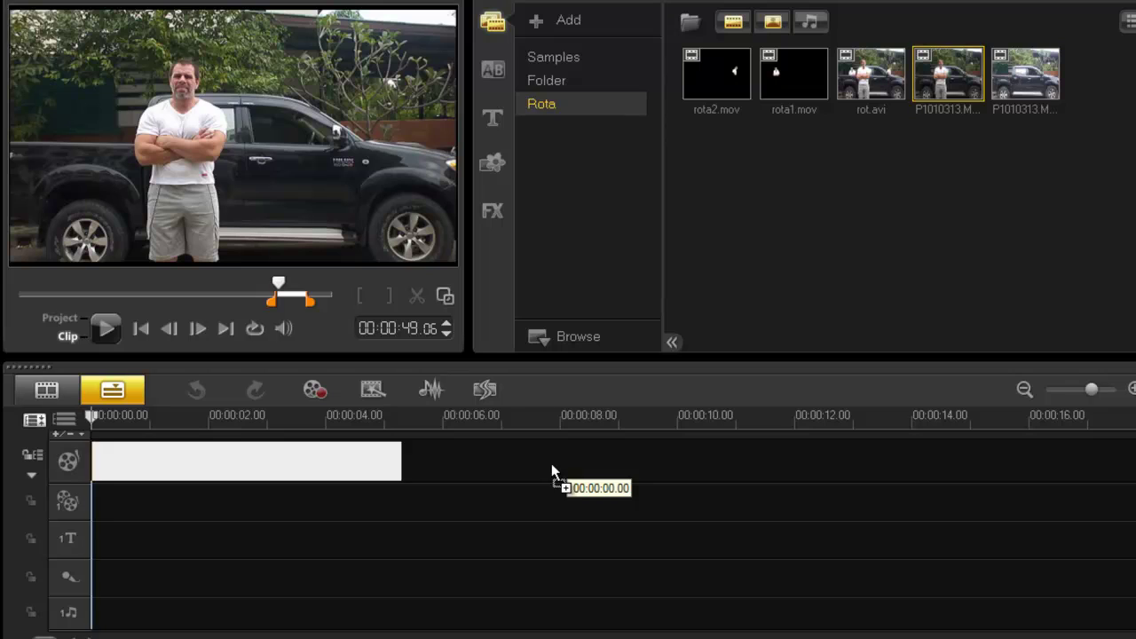
{"action": "left_click_drag", "start_coordinate": [551, 465], "coordinate": [551, 464]}
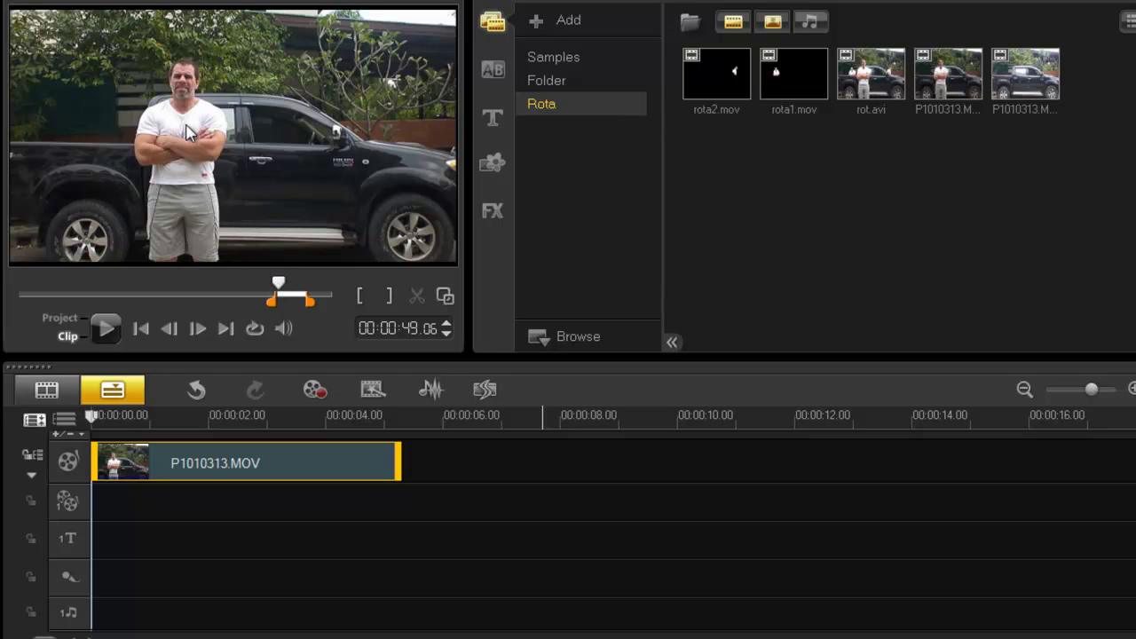
{"action": "mouse_move", "coordinate": [281, 286]}
{"action": "left_mouse_down"}
{"action": "mouse_move", "coordinate": [79, 289]}
{"action": "mouse_move", "coordinate": [280, 296]}
{"action": "left_mouse_up"}
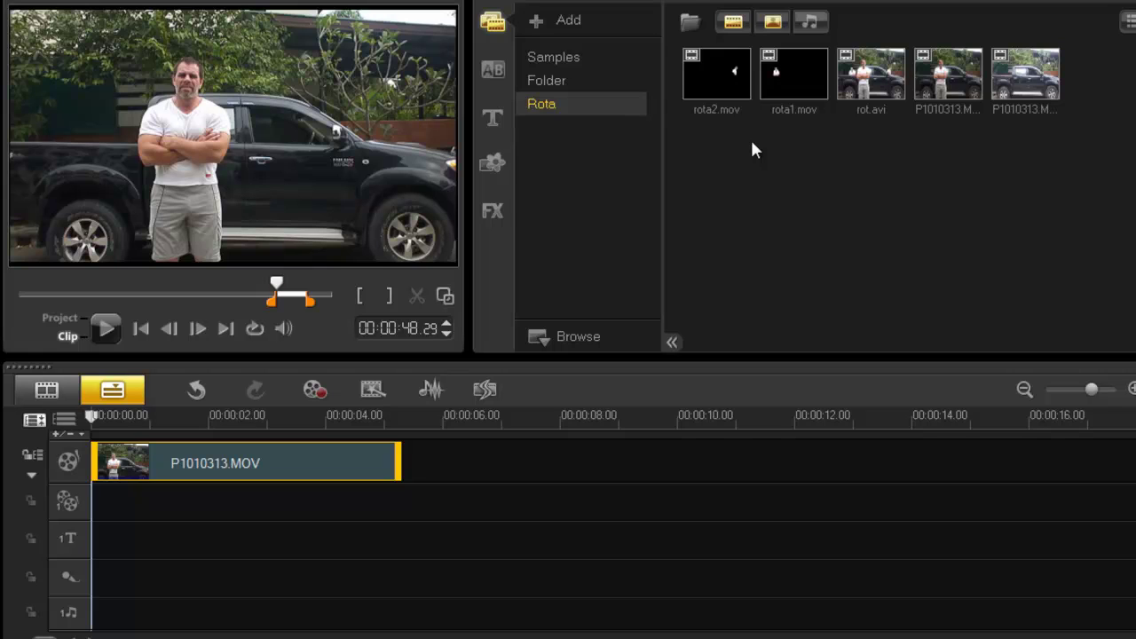
{"action": "left_click_drag", "start_coordinate": [796, 81], "coordinate": [284, 500]}
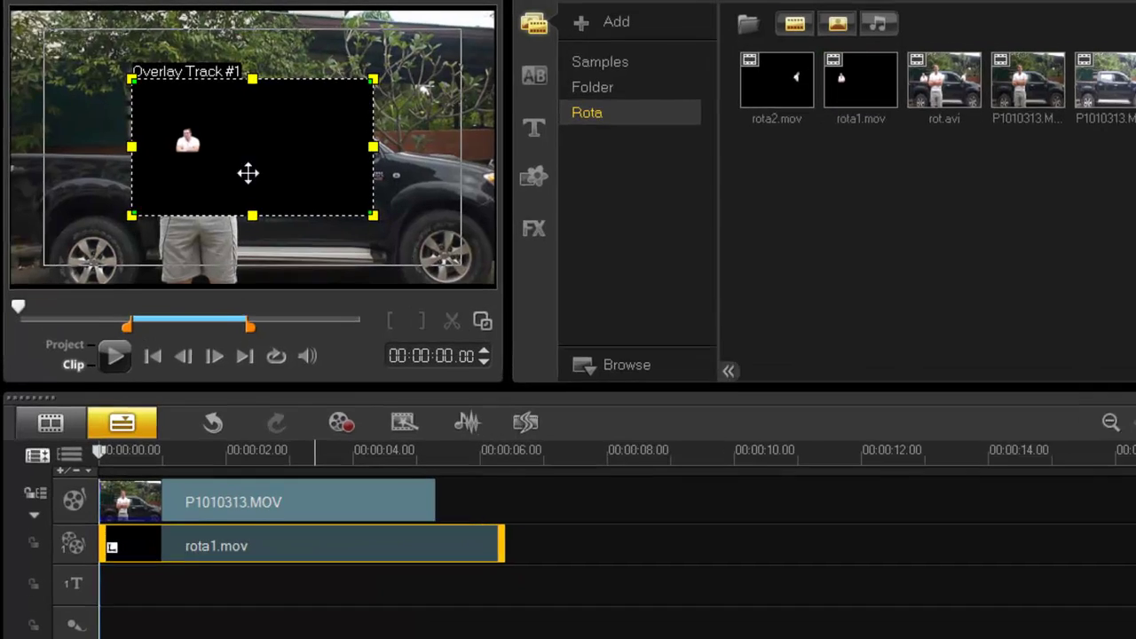
Fit rota1.mov to screen and apply Chroma Key with Similarity lowered from 70 to 13.
{"action": "right_click", "coordinate": [224, 142]}
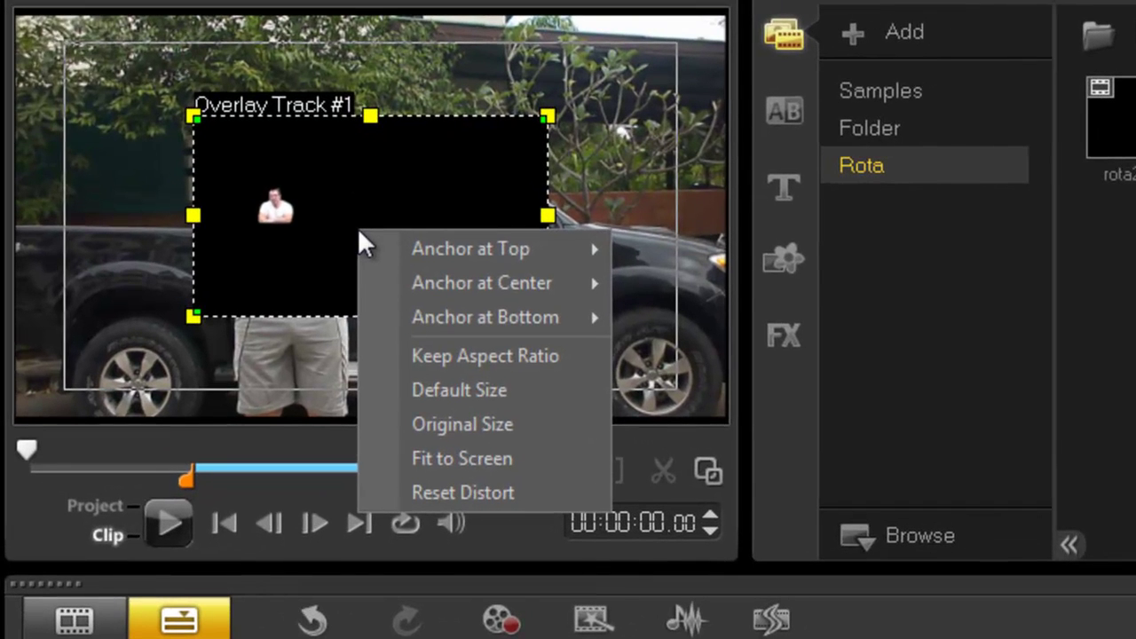
{"action": "left_click", "coordinate": [461, 458]}
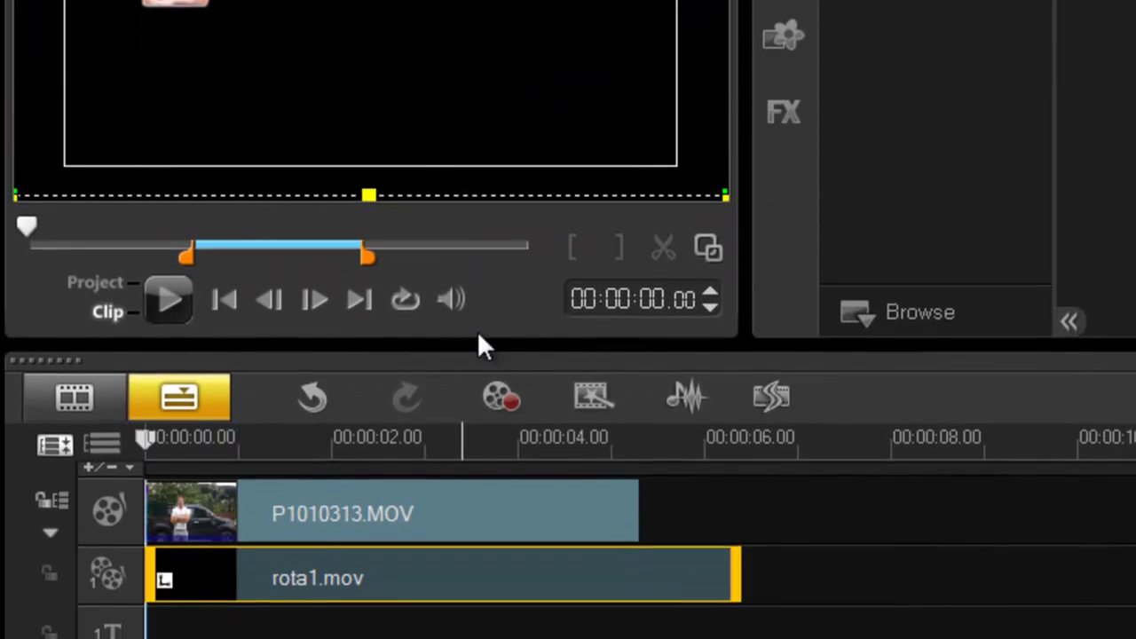
{"action": "double_click", "coordinate": [525, 576]}
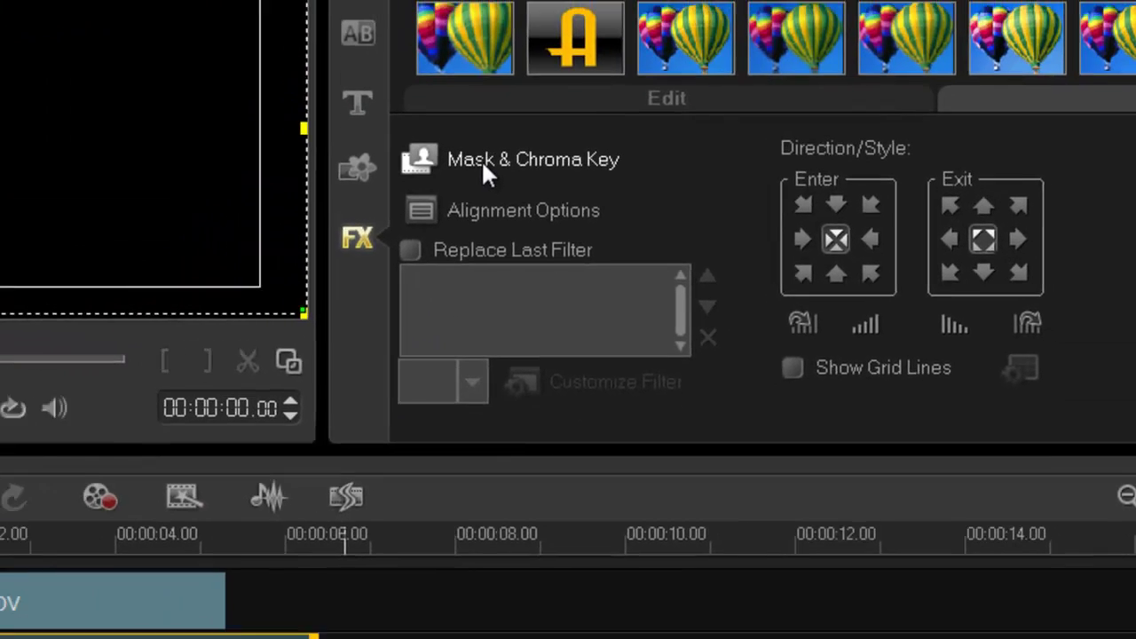
{"action": "left_click", "coordinate": [418, 145]}
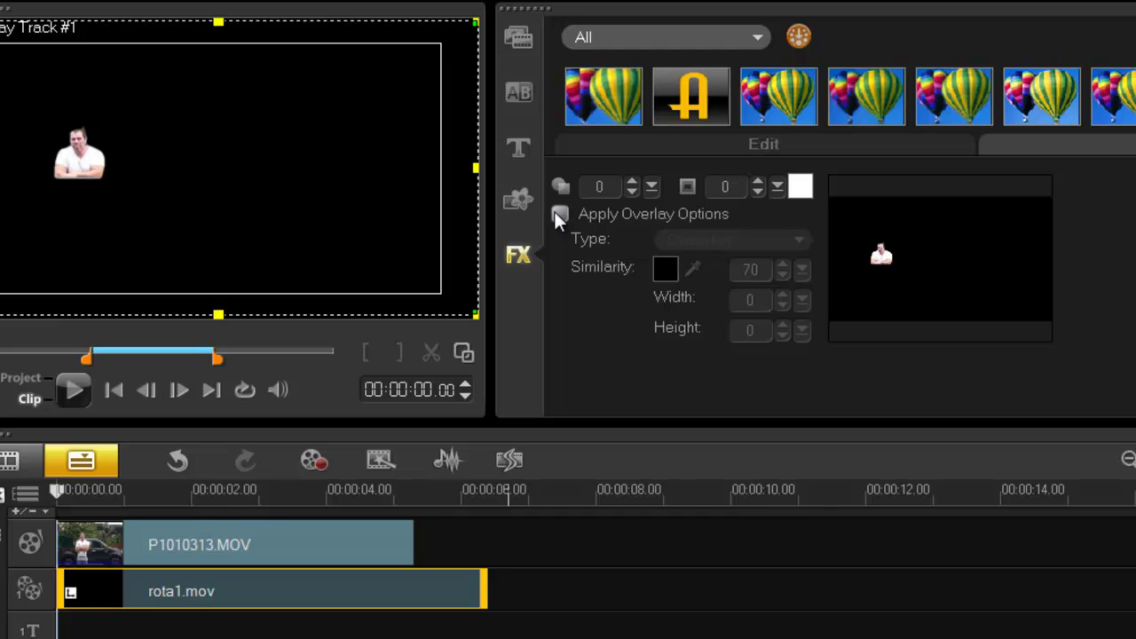
{"action": "left_click", "coordinate": [559, 215]}
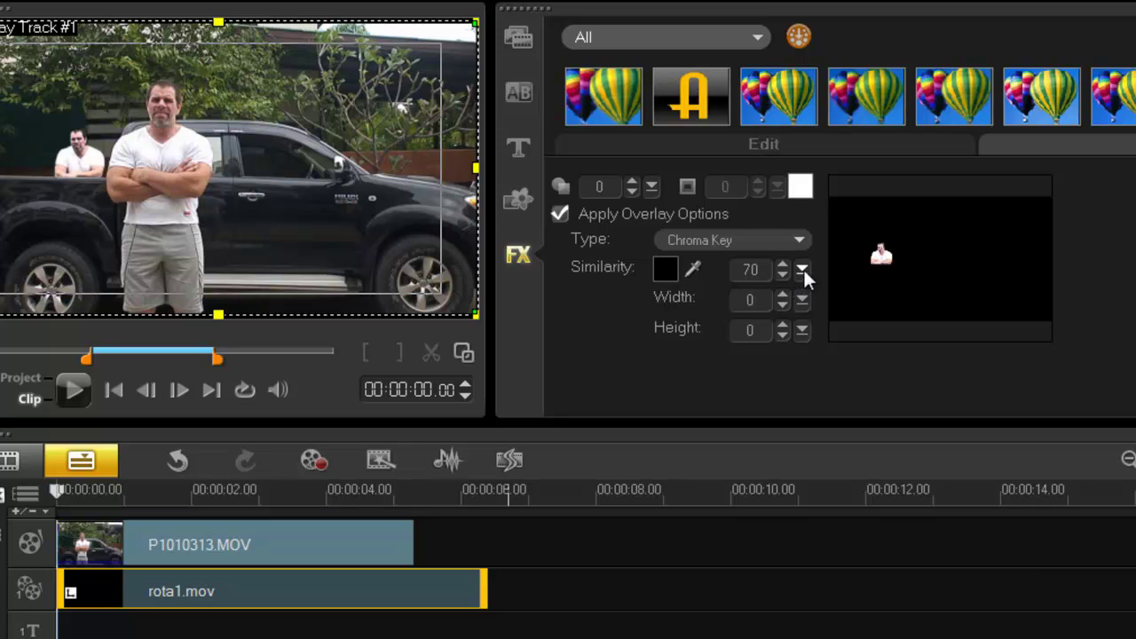
{"action": "left_click_drag", "start_coordinate": [803, 272], "coordinate": [742, 299]}
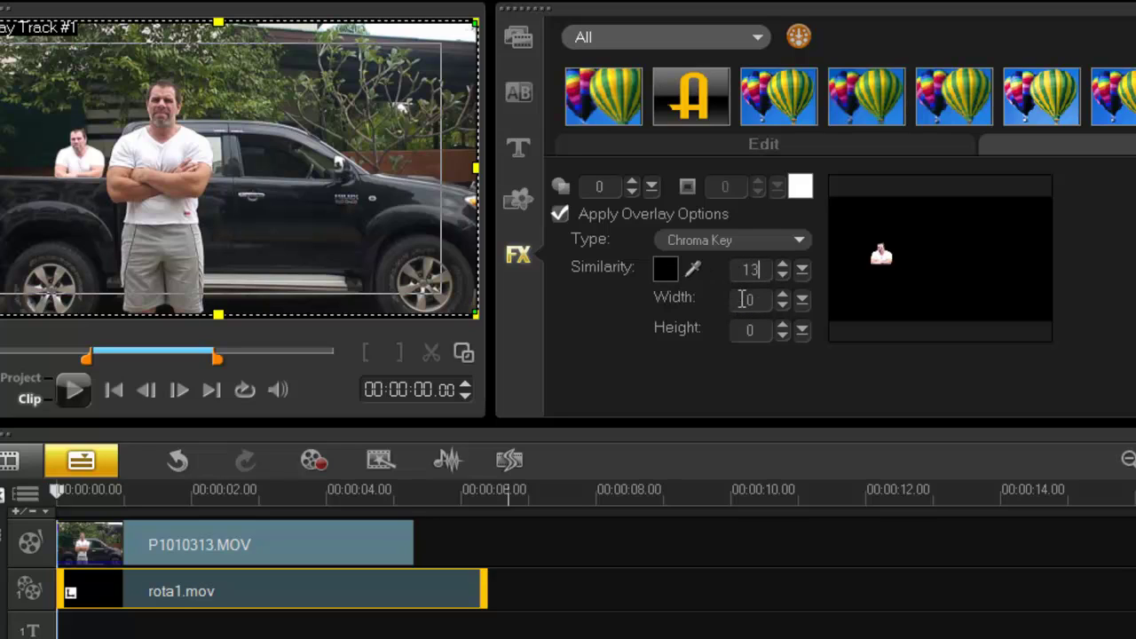
Play the whole-project preview showing both men, then stop playback.
{"action": "left_click", "coordinate": [34, 380]}
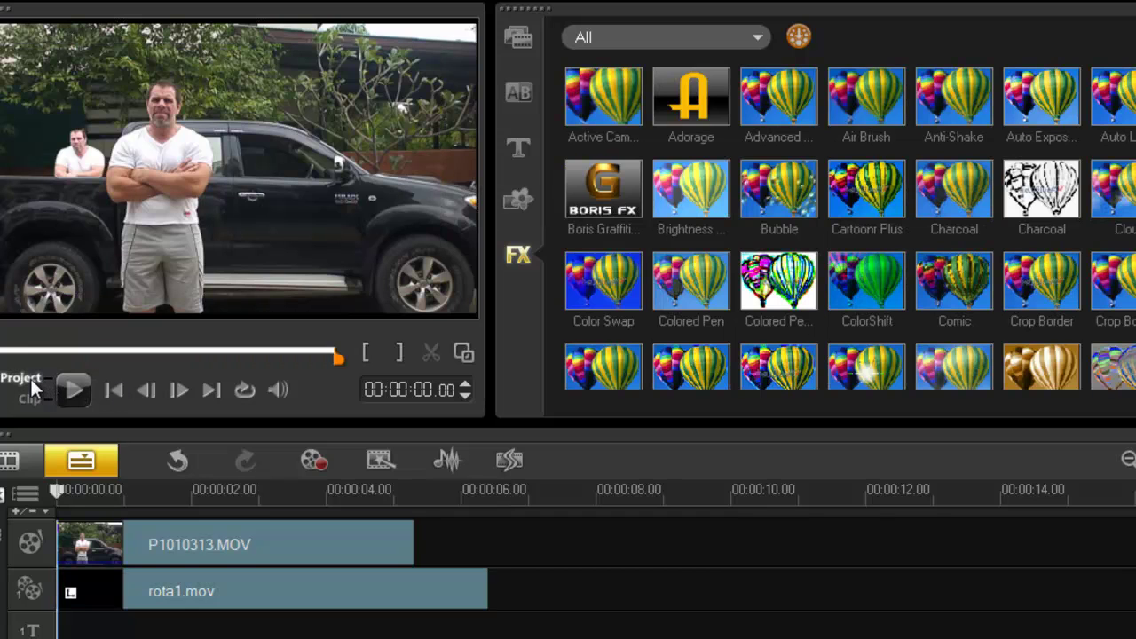
{"action": "left_click", "coordinate": [59, 384]}
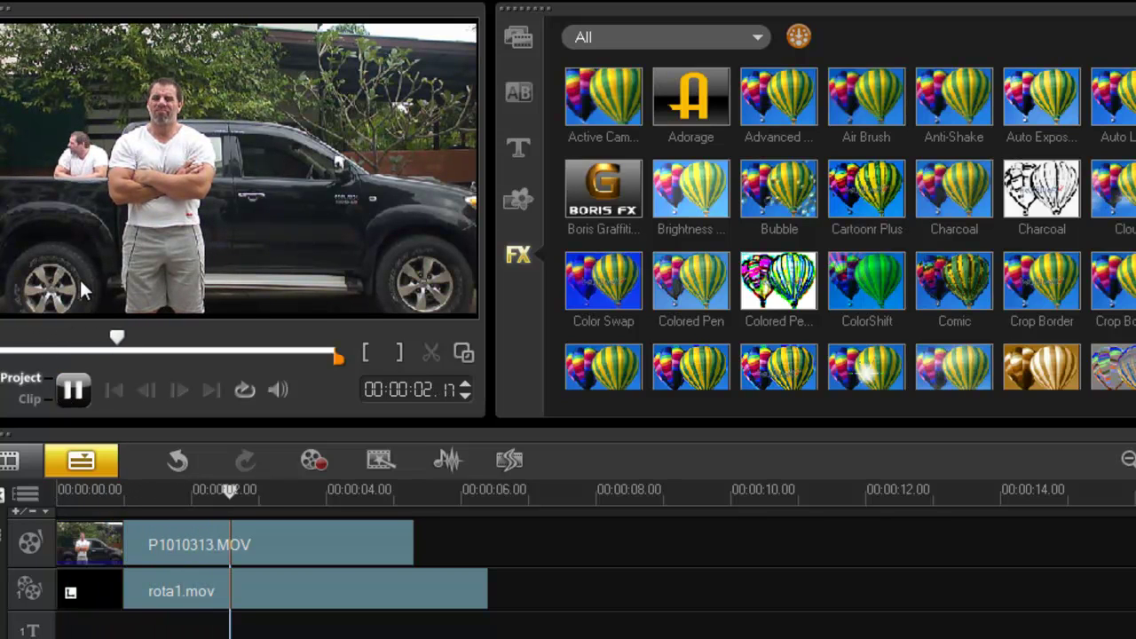
{"action": "key", "text": "space"}
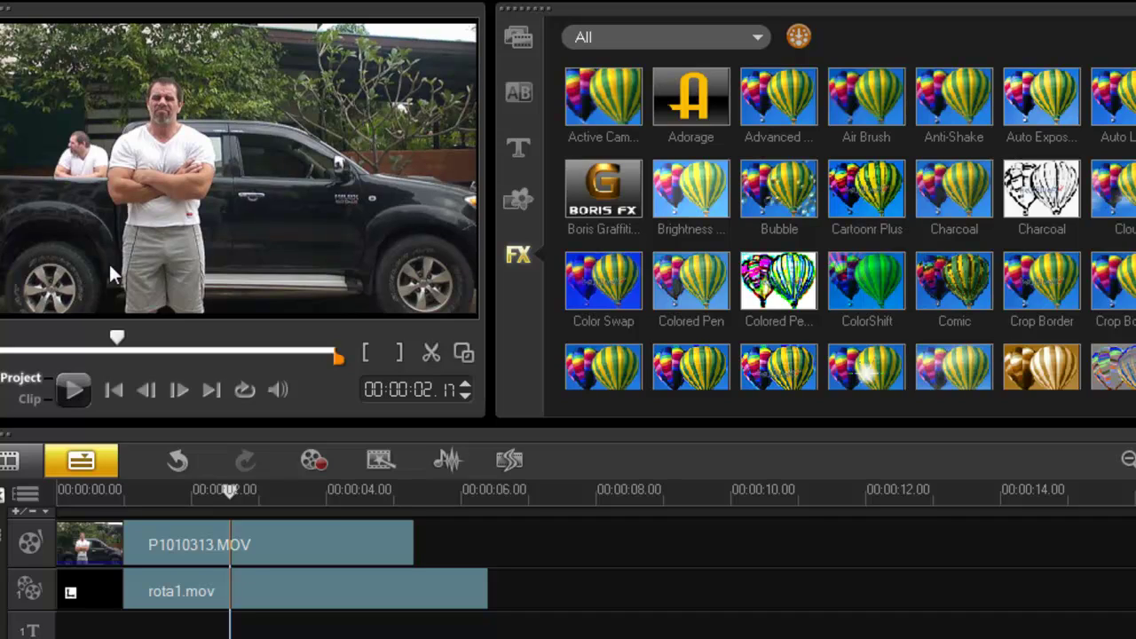